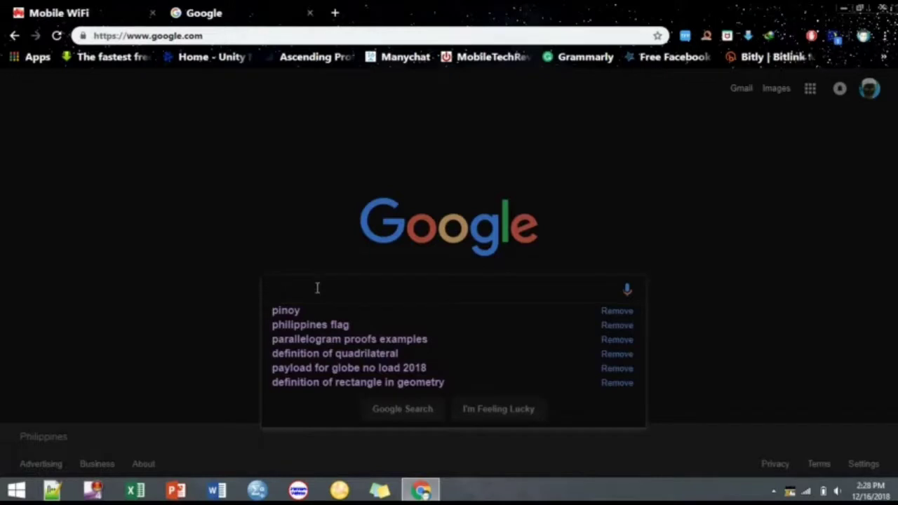
# Search Google for "dark mode" and look over the results.
pyautogui.write('dark')
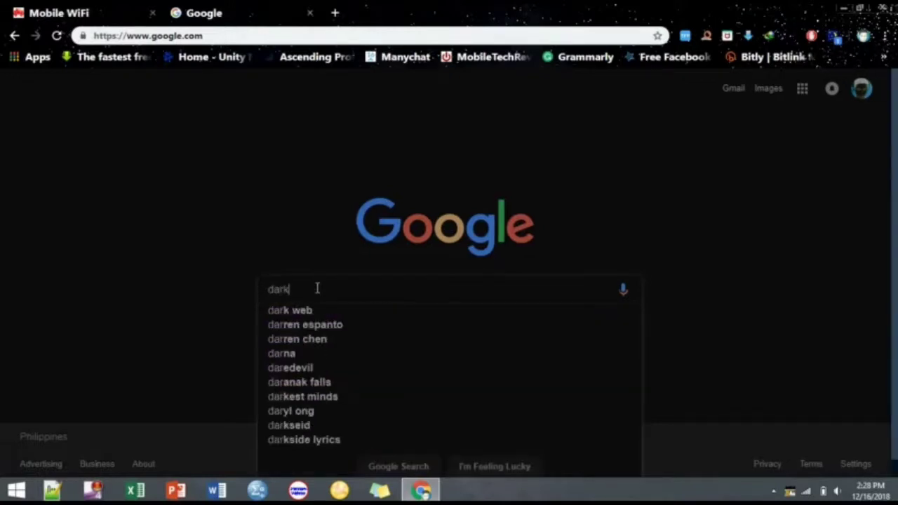
pyautogui.write(' mode')
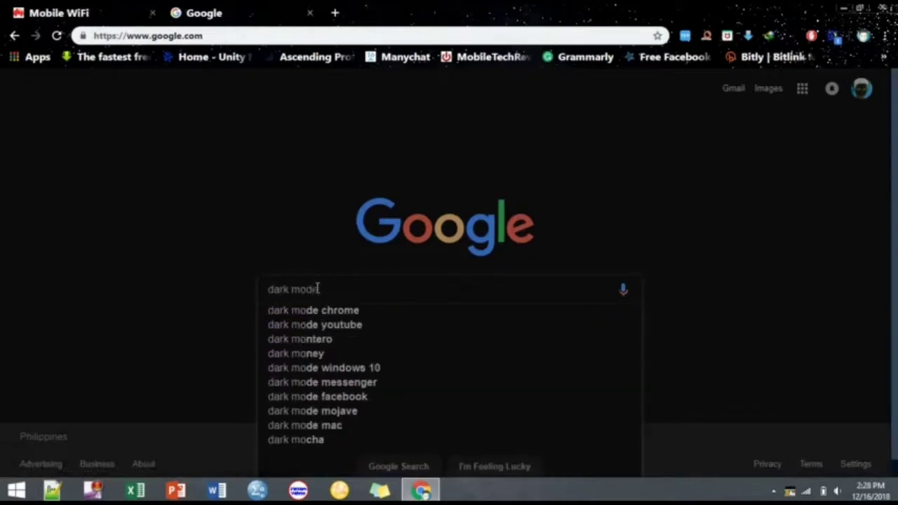
pyautogui.press('Return')
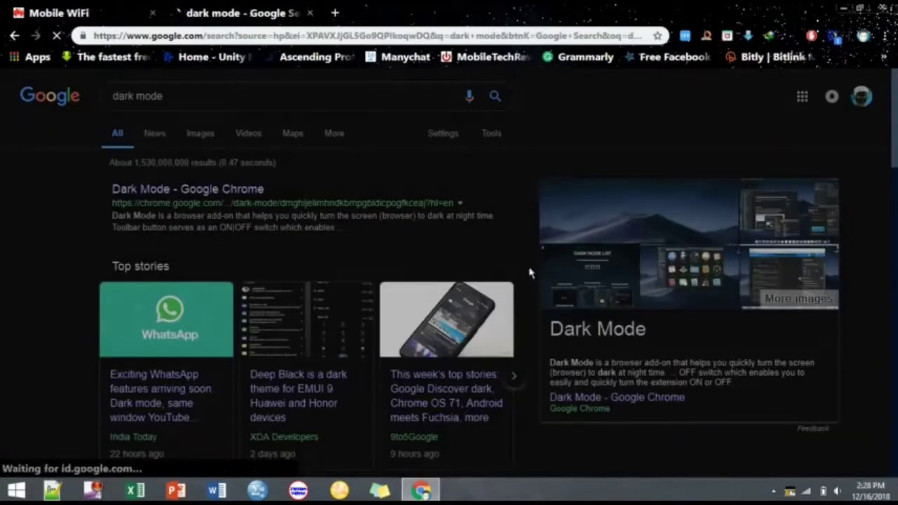
pyautogui.scroll(-2, 529, 285)
pyautogui.scroll(2, 526, 334)
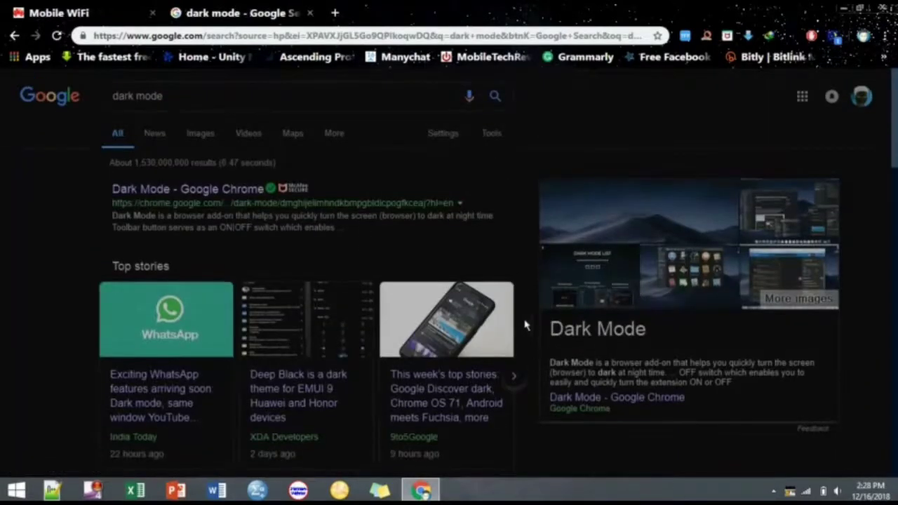
pyautogui.click(524, 289)
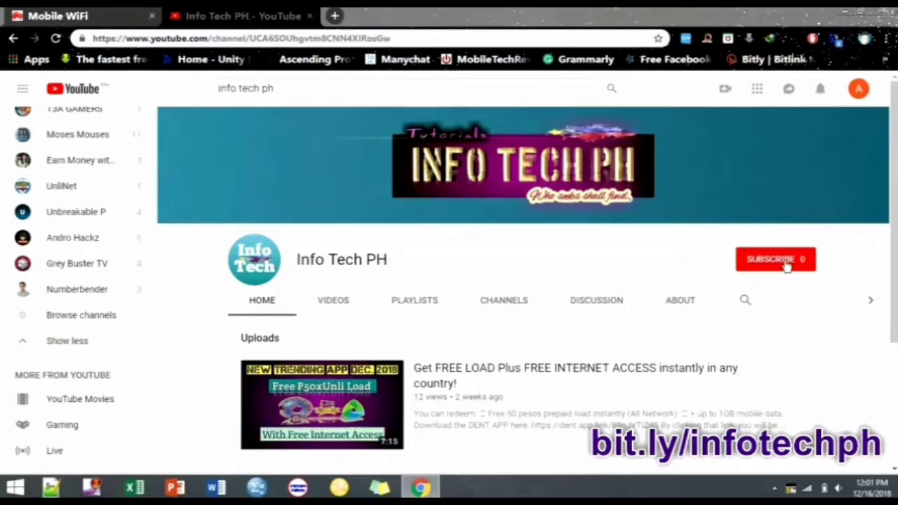
# Subscribe to the Info Tech PH YouTube channel and turn on notifications for every new video.
pyautogui.click(787, 264)
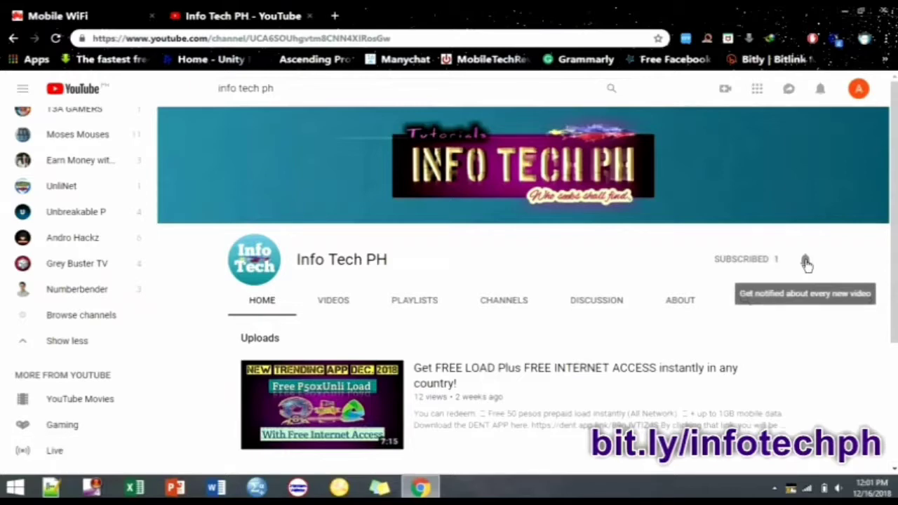
pyautogui.click(806, 261)
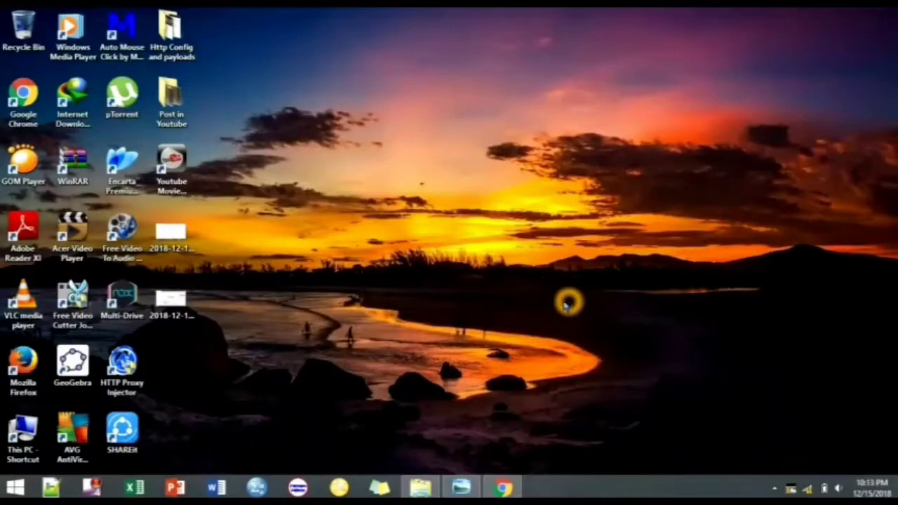
# Switch to Chrome's guest window and consult the Chrome sign-in screenshot 2018-12-15_2201 in Windows Photo Viewer.
pyautogui.click(502, 487)
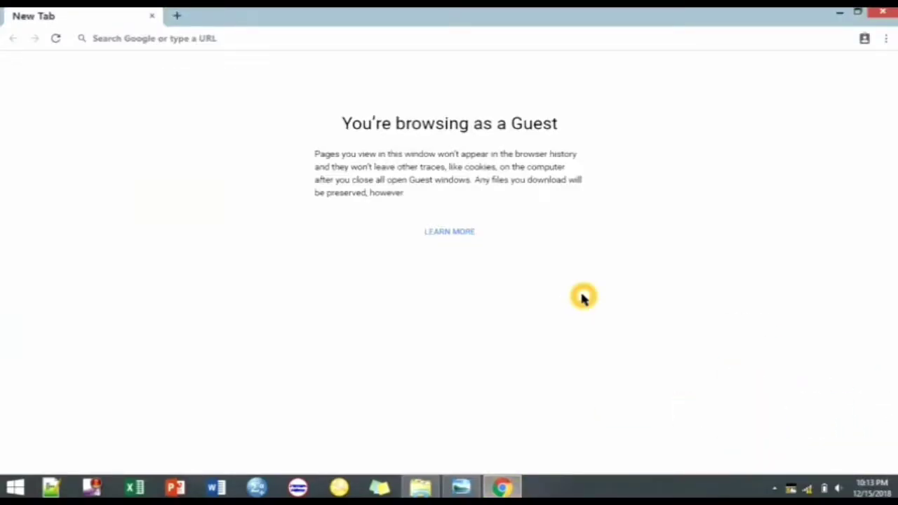
pyautogui.click(867, 40)
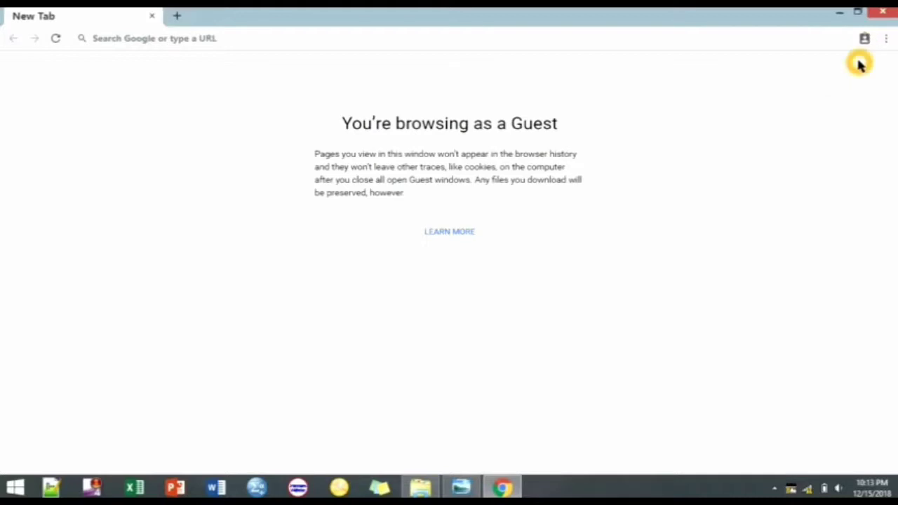
pyautogui.click(461, 486)
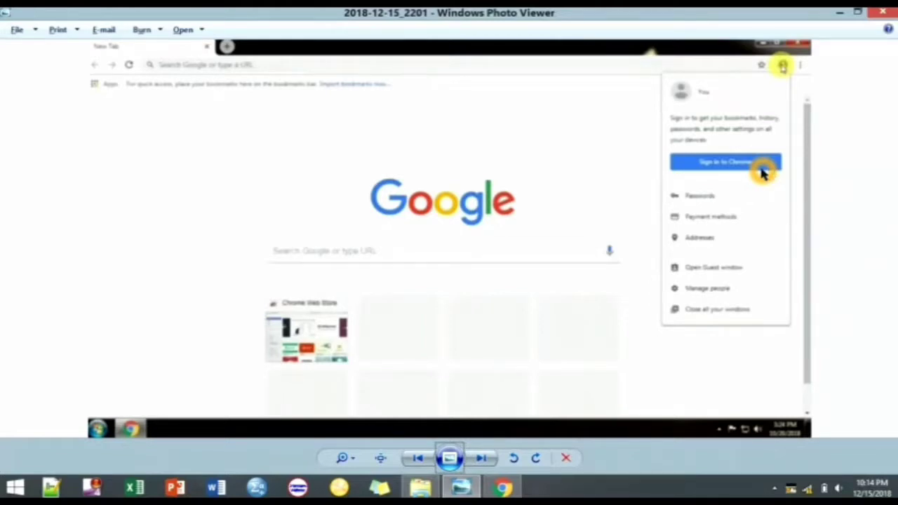
pyautogui.click(502, 487)
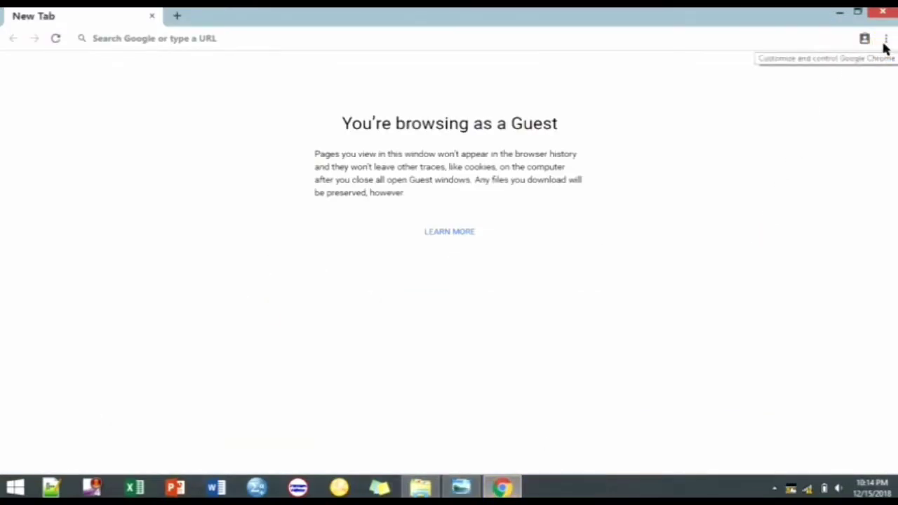
# Check whether Extensions is available among the additional tools of the guest window.
pyautogui.click(885, 40)
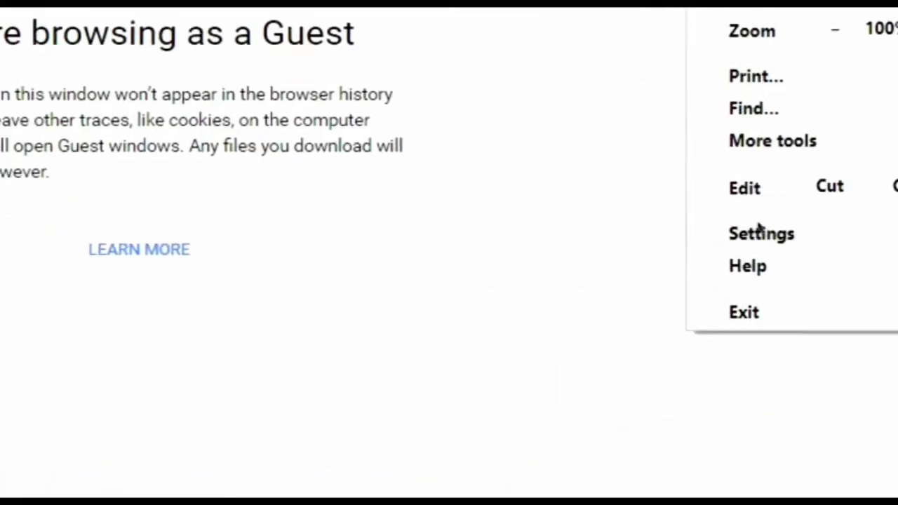
pyautogui.moveTo(779, 145)
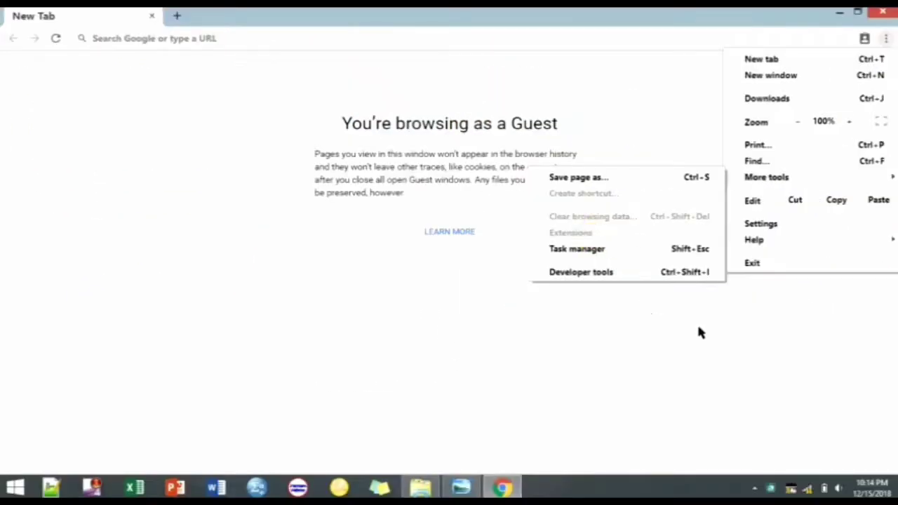
pyautogui.click(698, 328)
# Switch from guest browsing to the second saved user profile in Chrome.
pyautogui.click(863, 39)
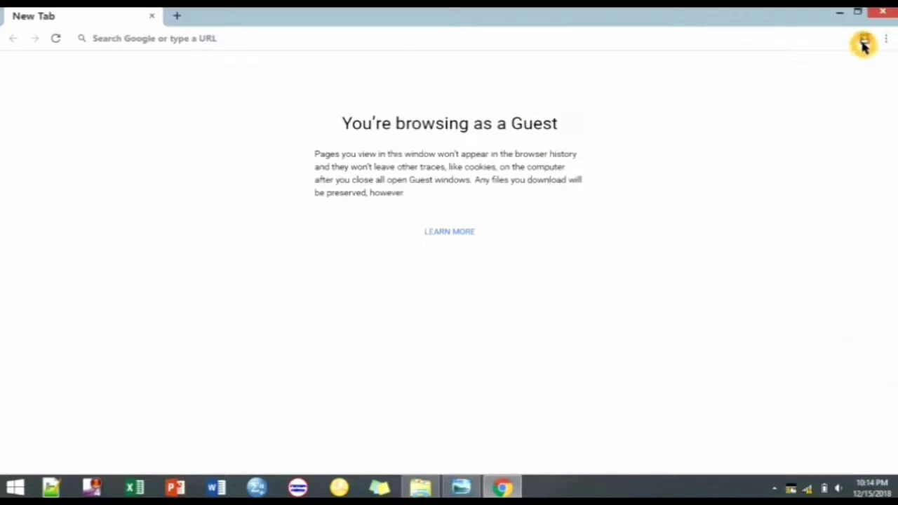
pyautogui.click(810, 143)
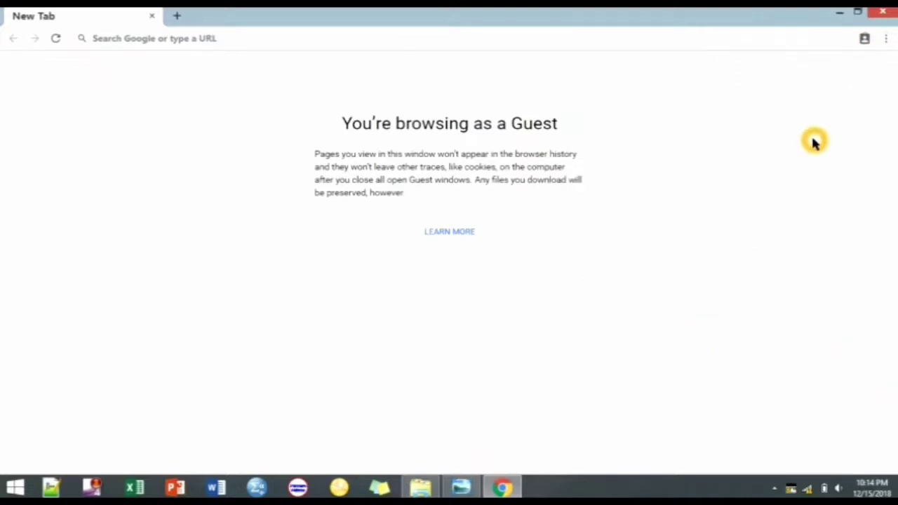
pyautogui.click(866, 41)
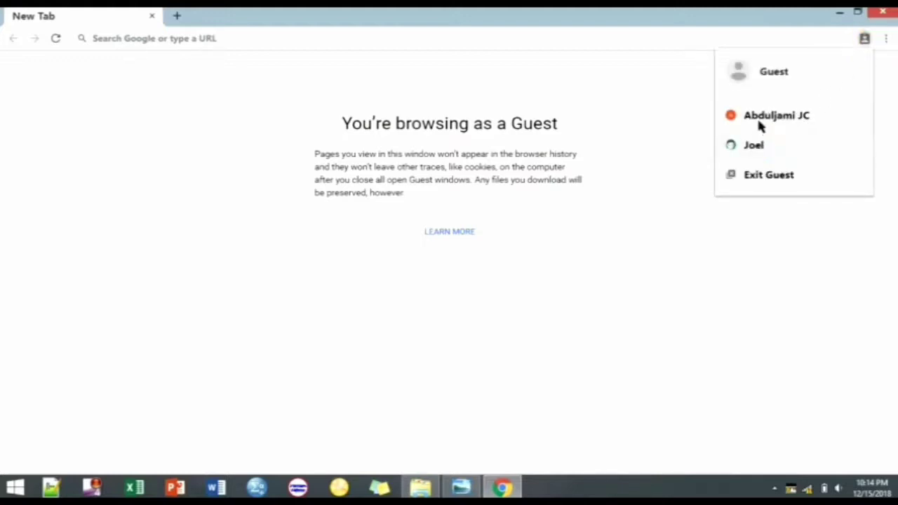
pyautogui.click(753, 147)
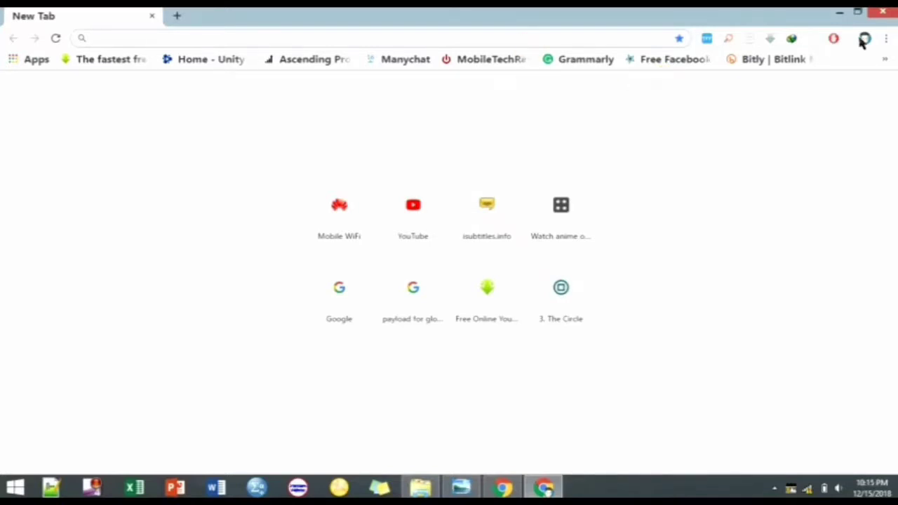
pyautogui.click(886, 38)
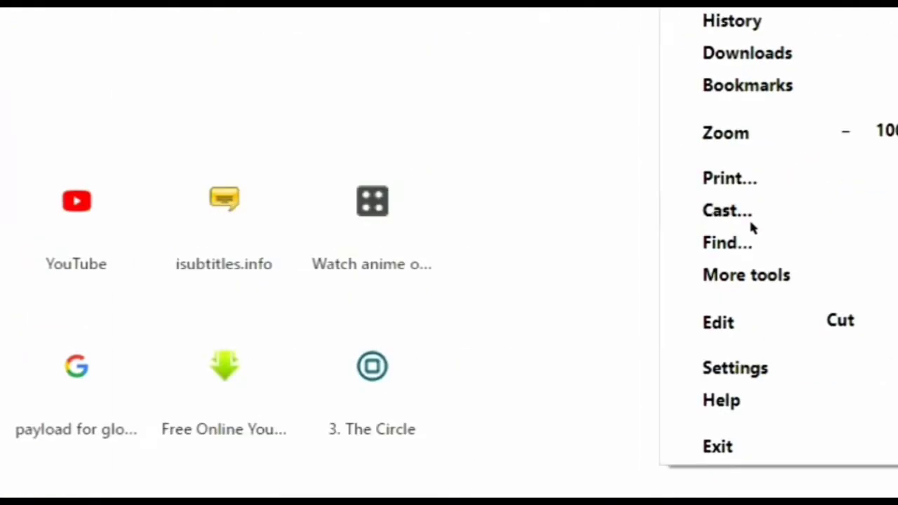
pyautogui.moveTo(750, 278)
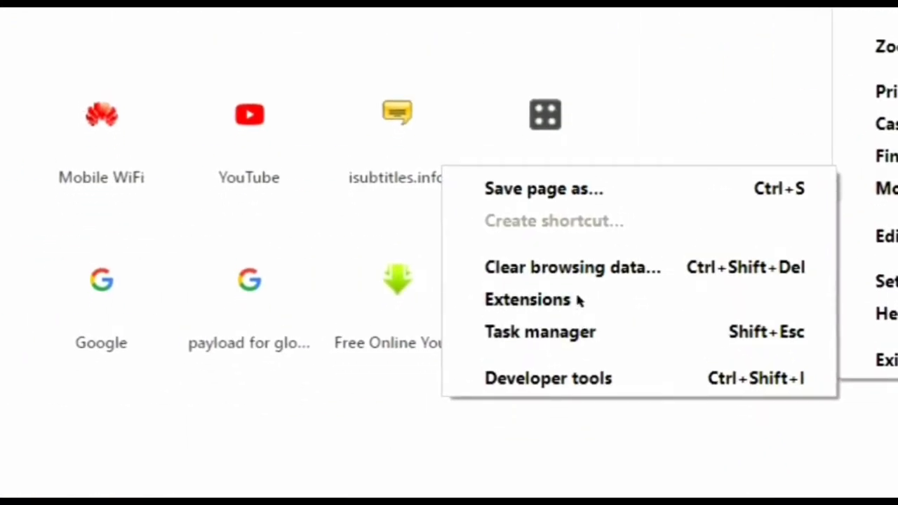
pyautogui.click(625, 0)
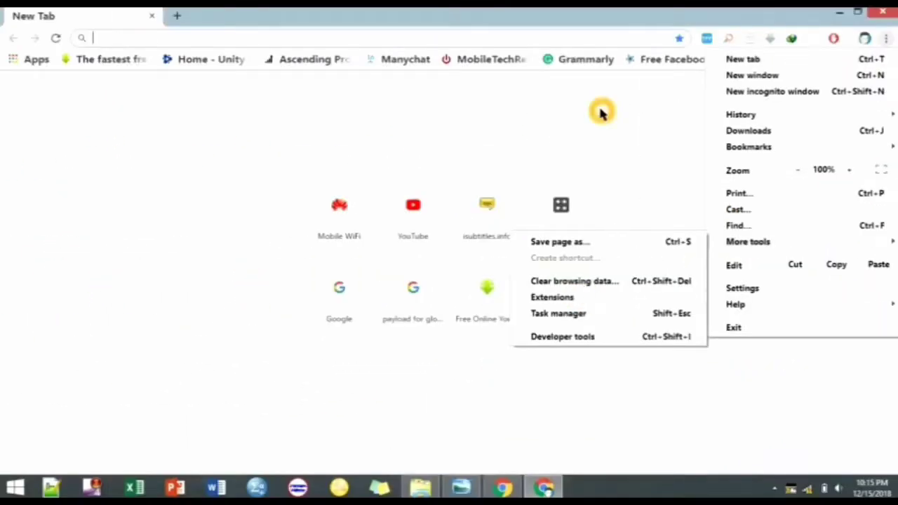
# Connect the modem to the internet from its Mobile WiFi page, logging in with the saved admin credentials.
pyautogui.click(276, 37)
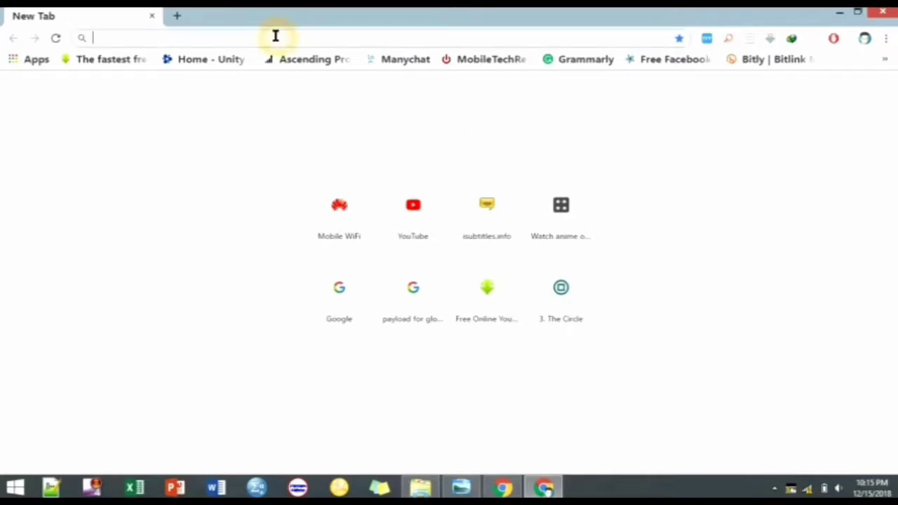
pyautogui.click(337, 225)
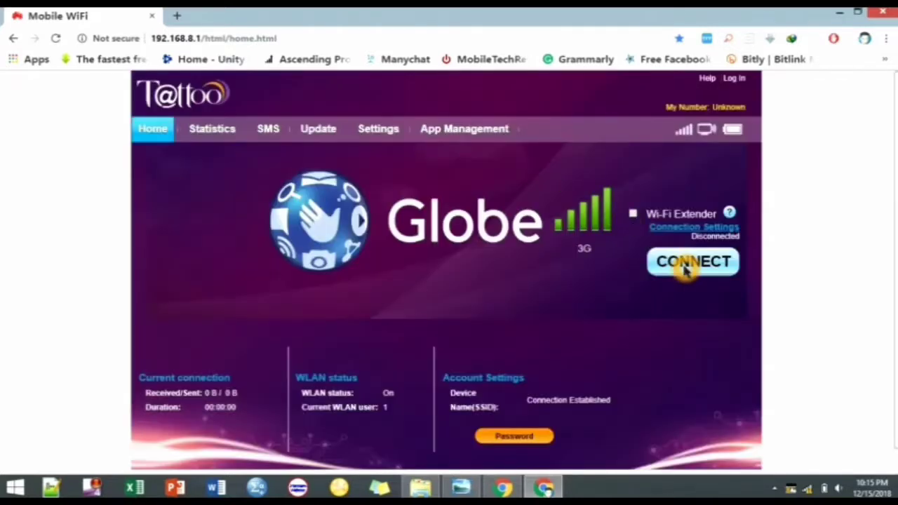
pyautogui.click(687, 265)
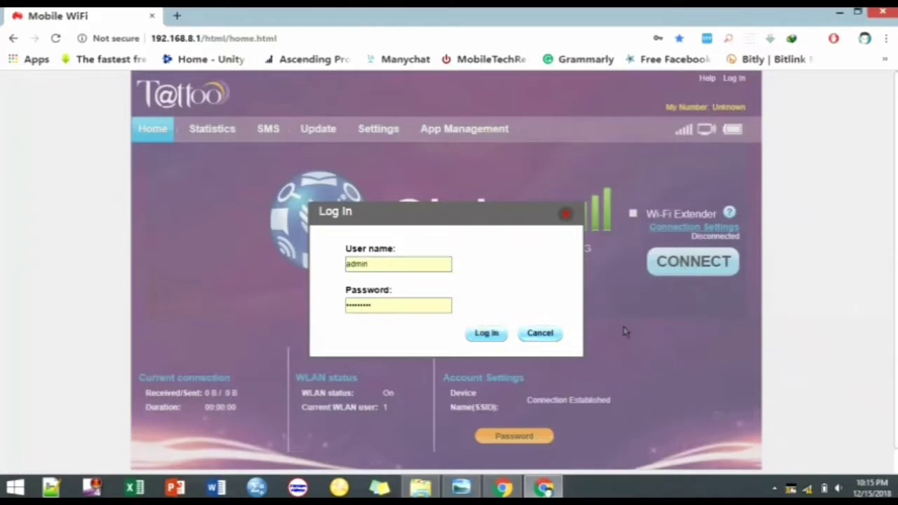
pyautogui.press('Return')
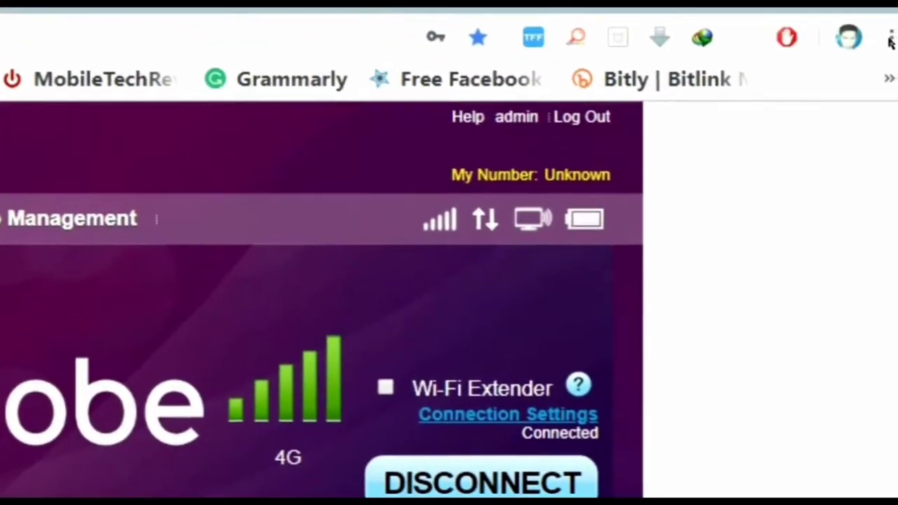
# Open Chrome's Extensions page and go from it to the Chrome Web Store.
pyautogui.click(885, 37)
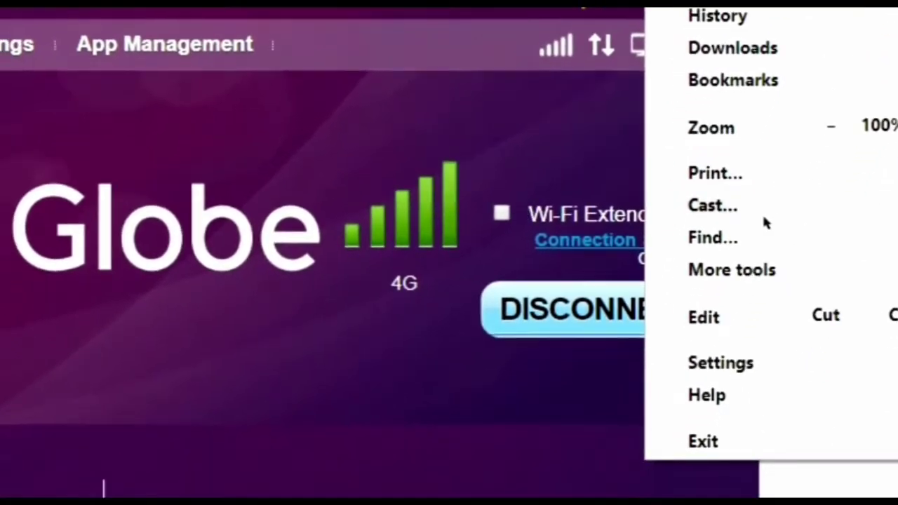
pyautogui.moveTo(727, 350)
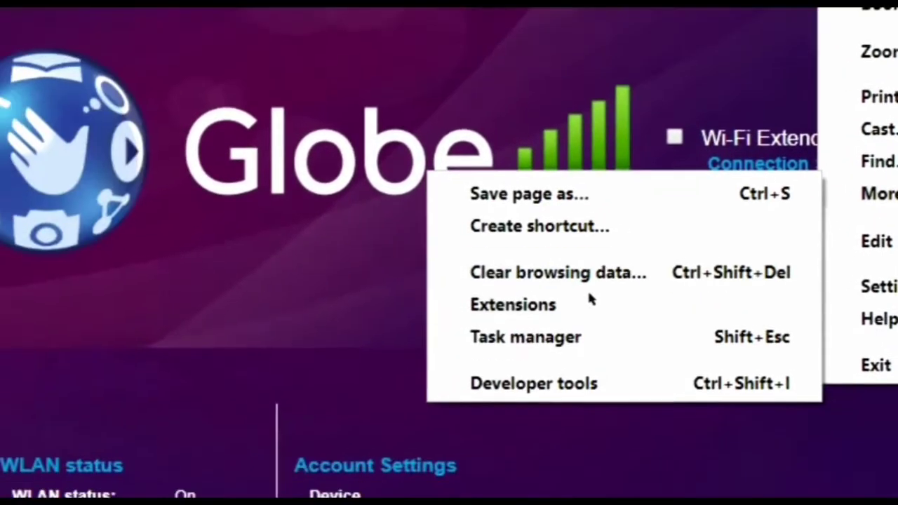
pyautogui.click(587, 300)
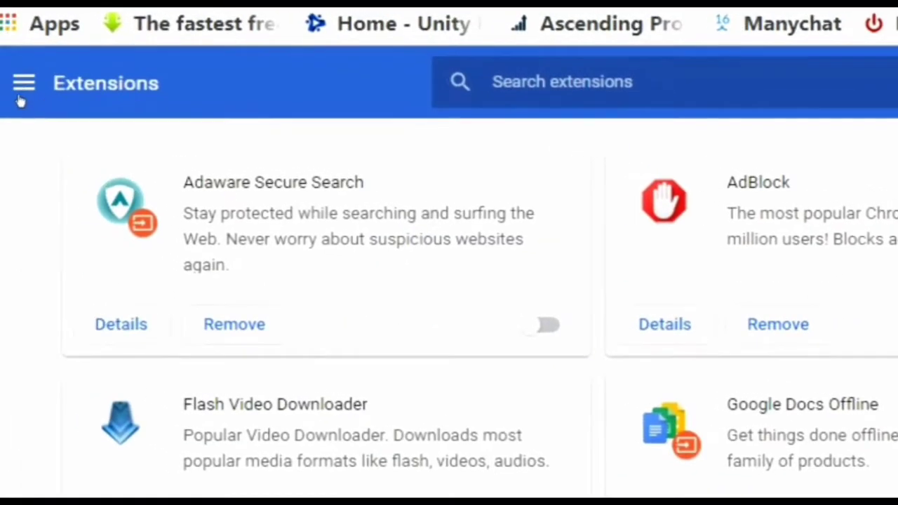
pyautogui.click(22, 91)
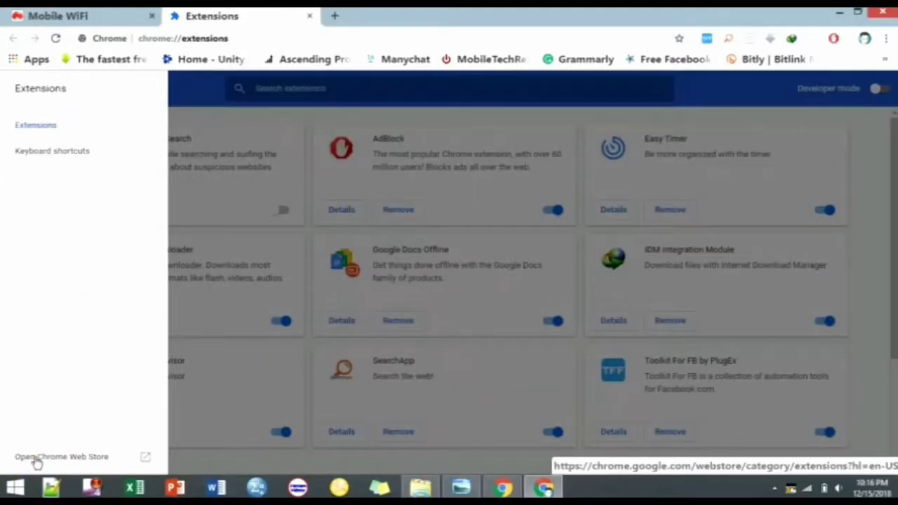
pyautogui.click(44, 462)
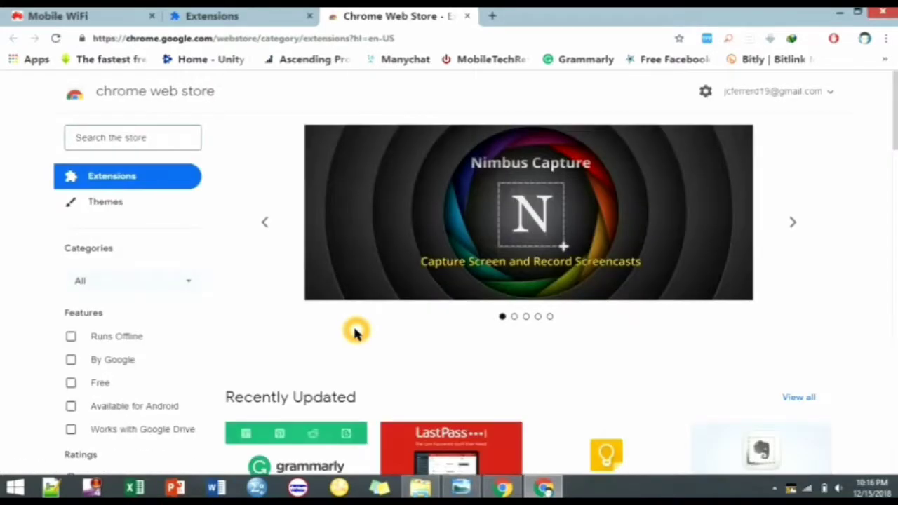
# Search the Chrome Web Store for "dark mode night reader" and browse the matching extensions.
pyautogui.scroll(-1, 357, 330)
pyautogui.scroll(1, 355, 331)
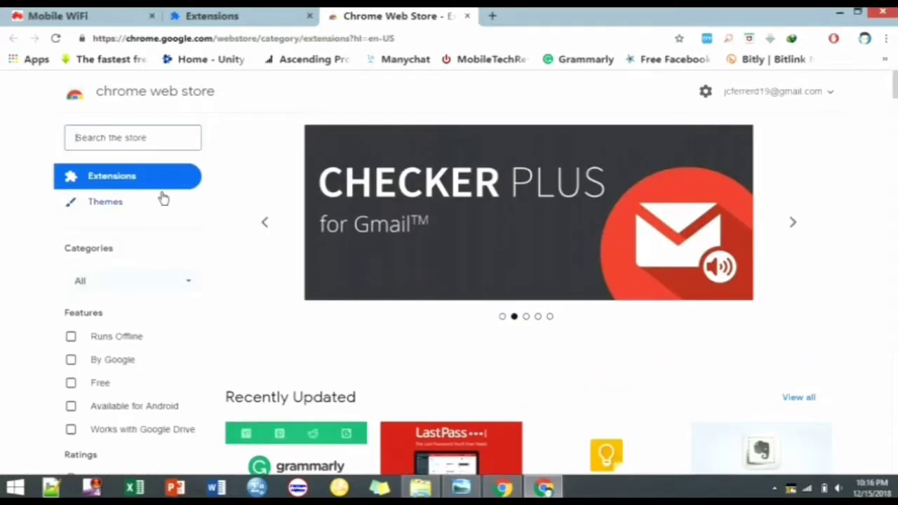
pyautogui.click(148, 138)
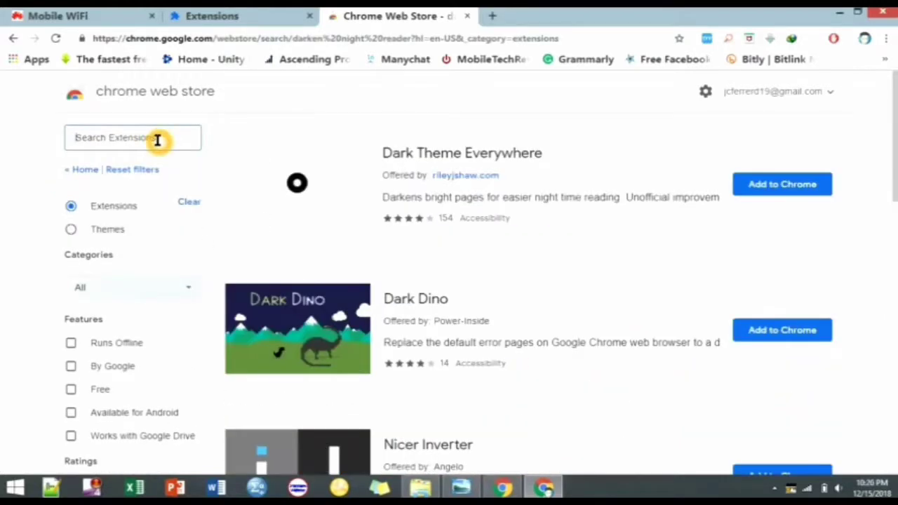
pyautogui.write('dark mode')
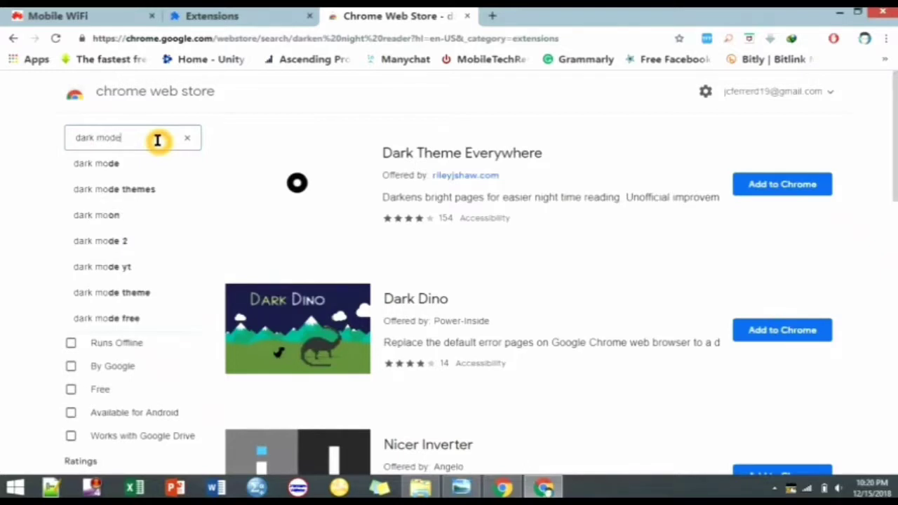
pyautogui.write(' night')
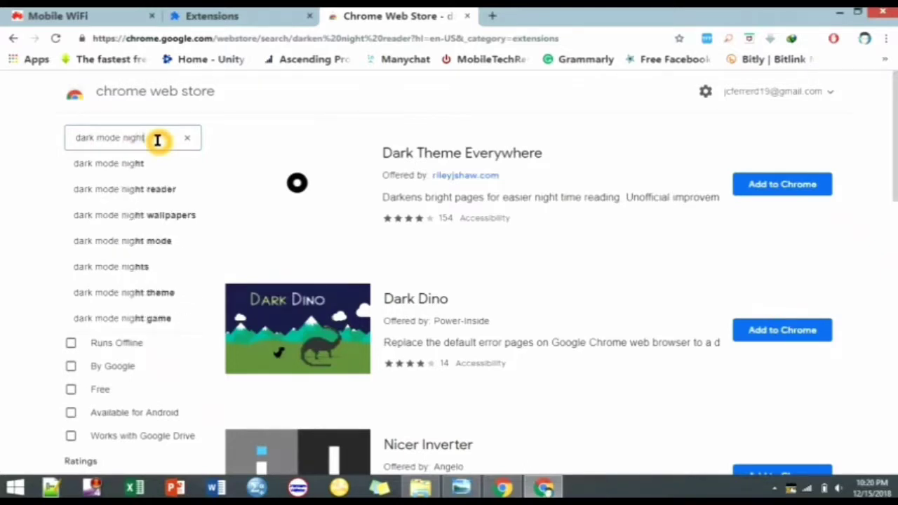
pyautogui.click(155, 189)
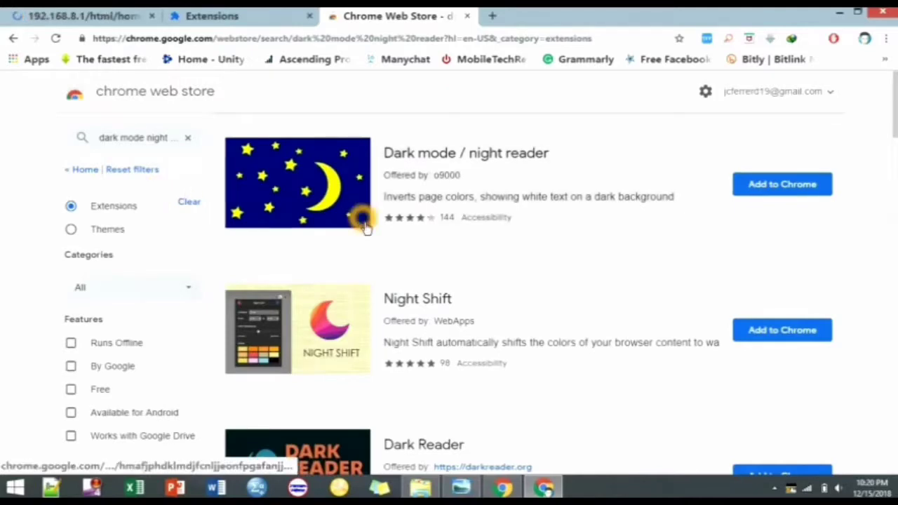
pyautogui.scroll(-7, 464, 302)
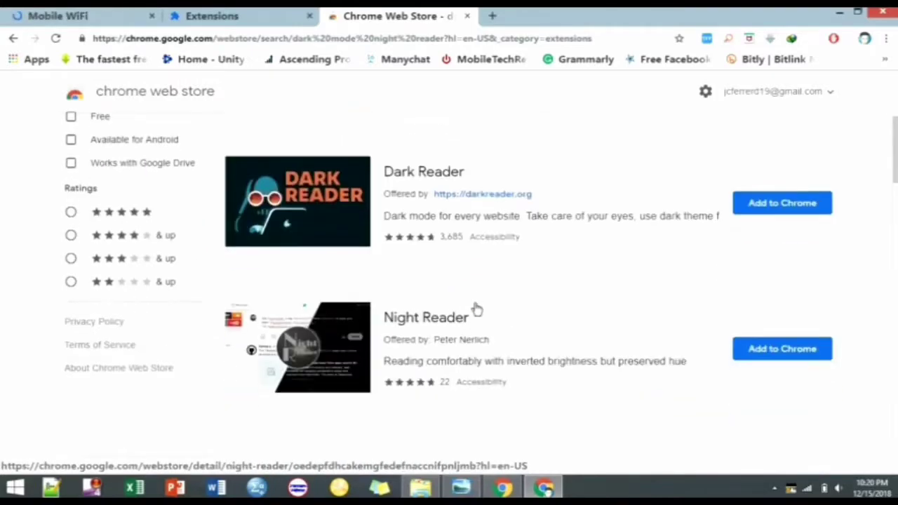
# Add the "Dark mode / night reader" extension to Chrome, reloading the store page to retry, and grant its permission.
pyautogui.scroll(7, 476, 305)
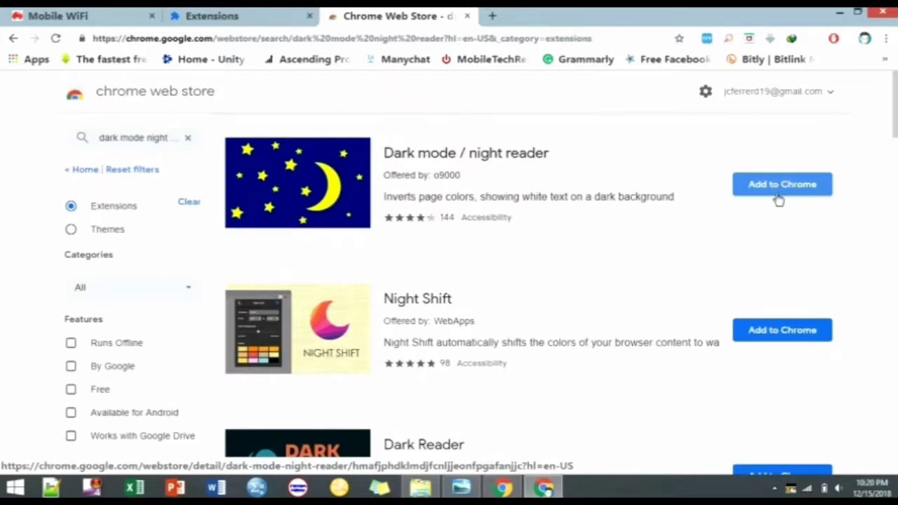
pyautogui.click(780, 194)
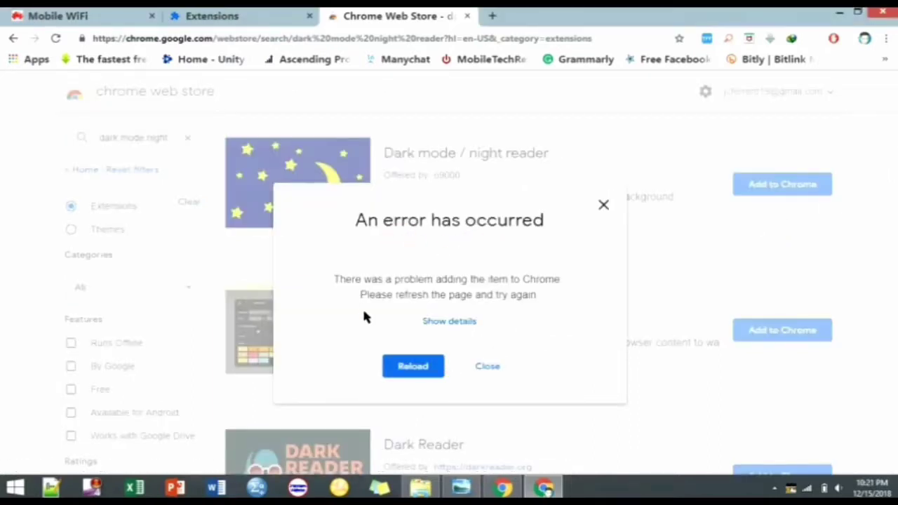
pyautogui.click(422, 366)
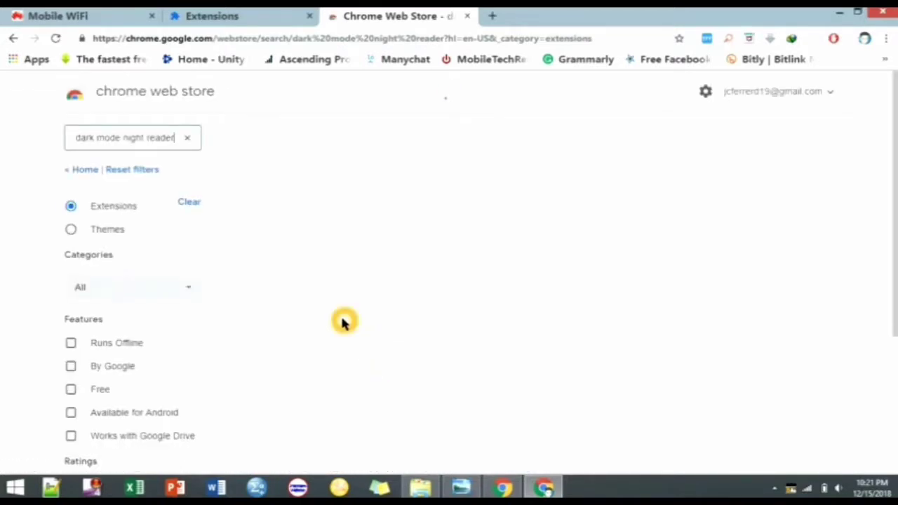
pyautogui.click(767, 187)
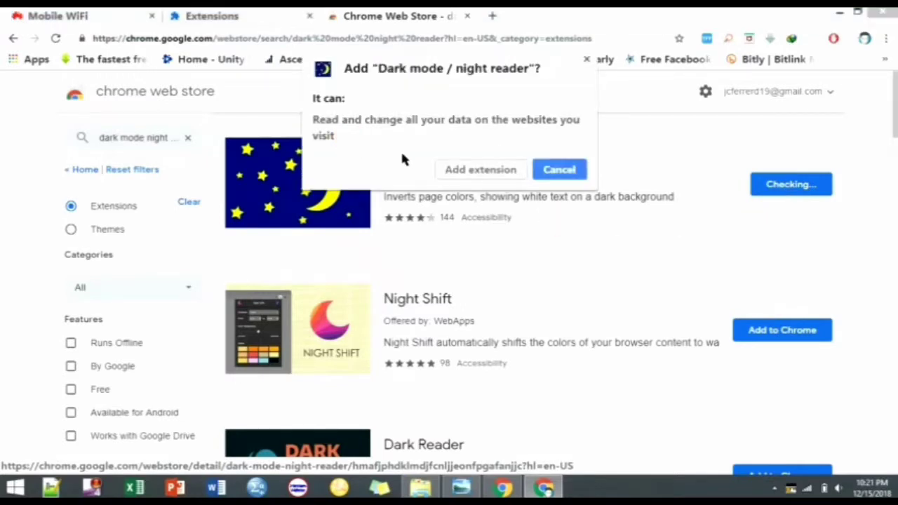
pyautogui.click(479, 170)
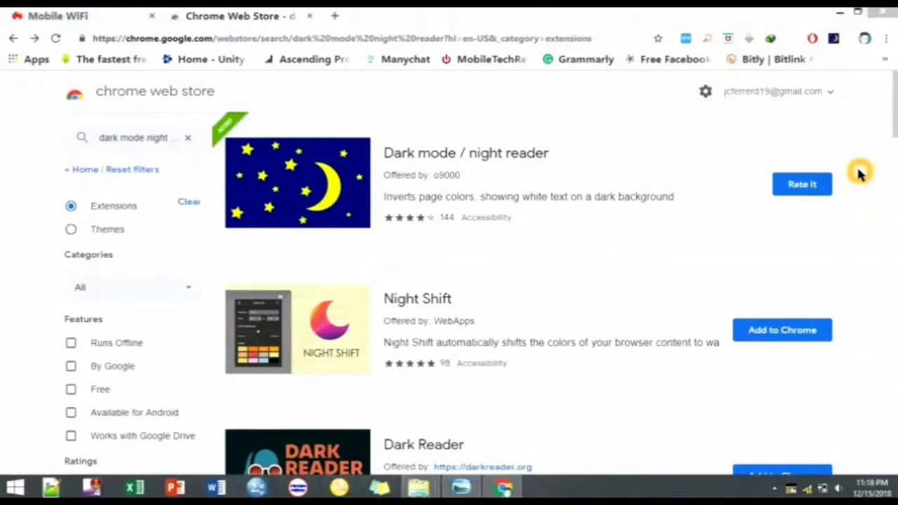
# Open Google in a new tab, search for "pinoy" and look through the results in dark mode.
pyautogui.click(335, 16)
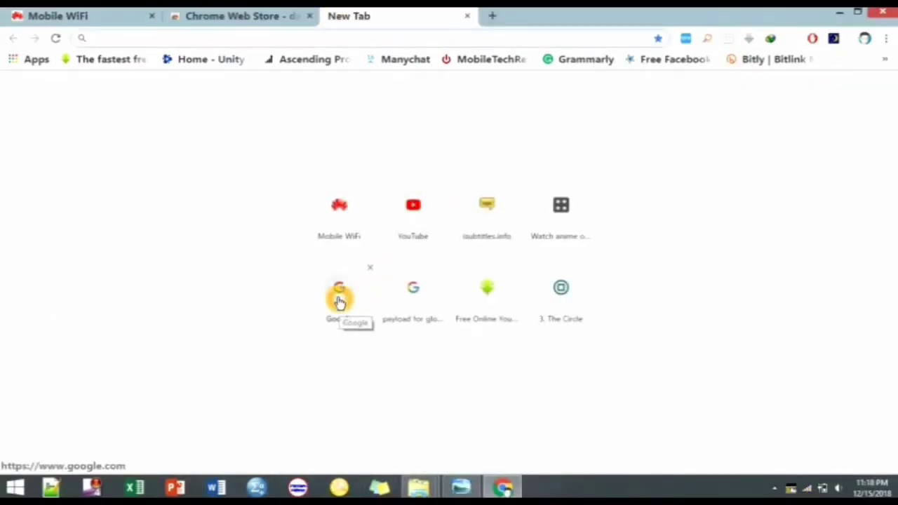
pyautogui.click(338, 301)
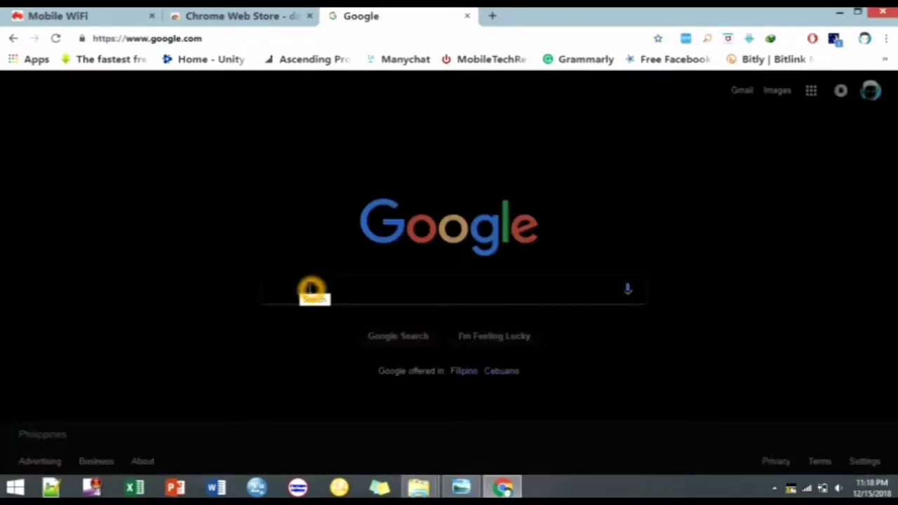
pyautogui.write('pinoy')
pyautogui.press('Return')
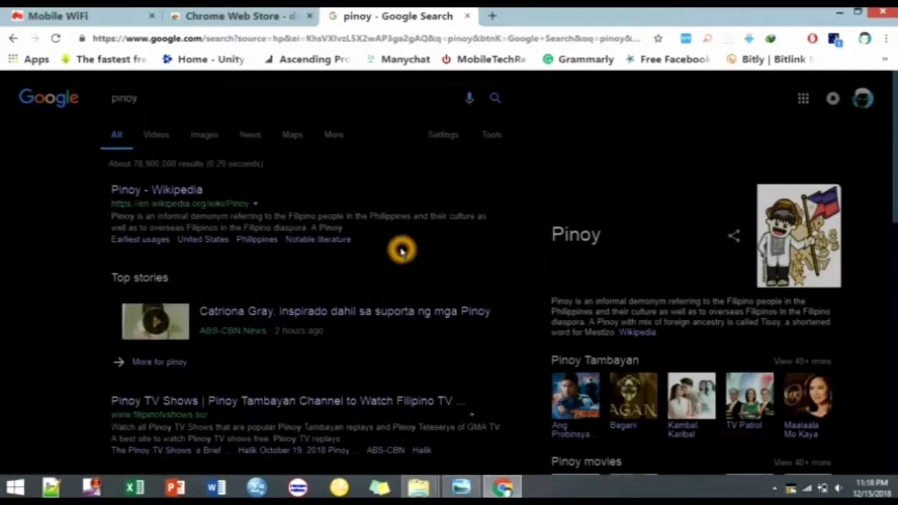
pyautogui.scroll(-1, 402, 252)
pyautogui.scroll(-2, 402, 251)
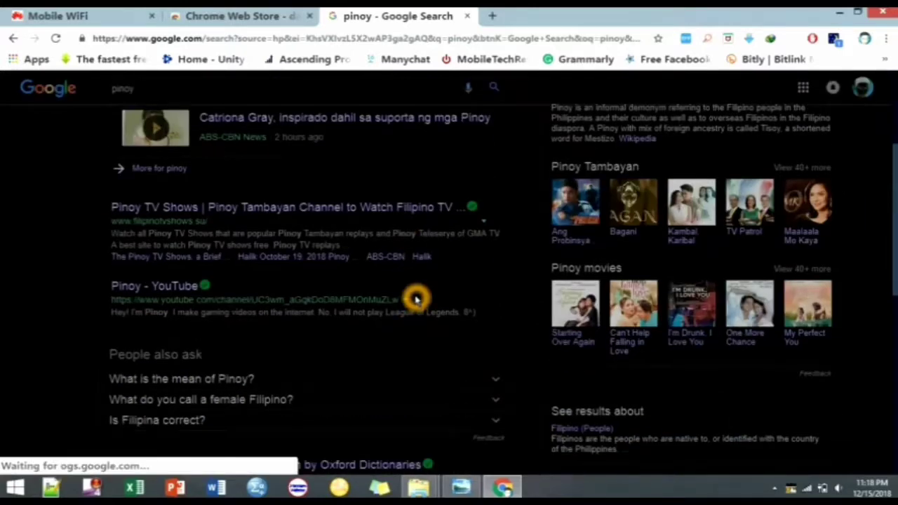
pyautogui.scroll(3, 414, 296)
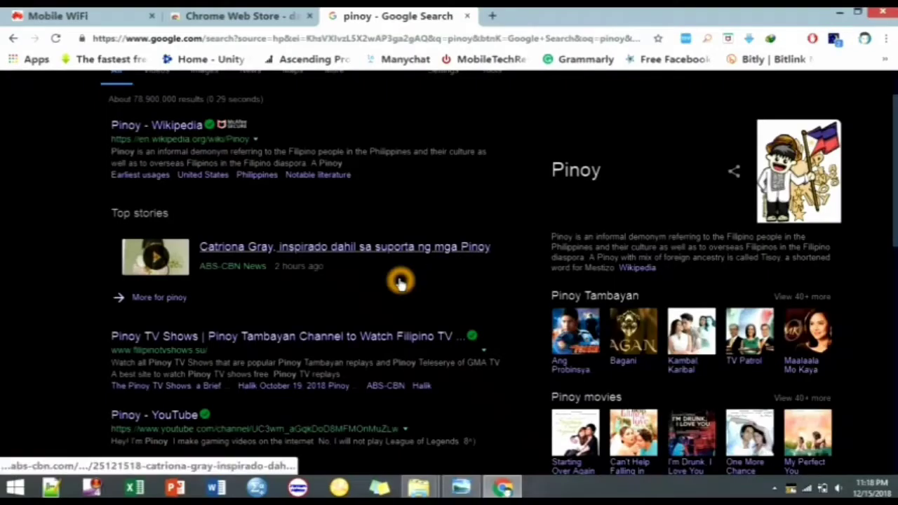
# Switch the extension's dark mode off and back on for the search results page.
pyautogui.click(834, 39)
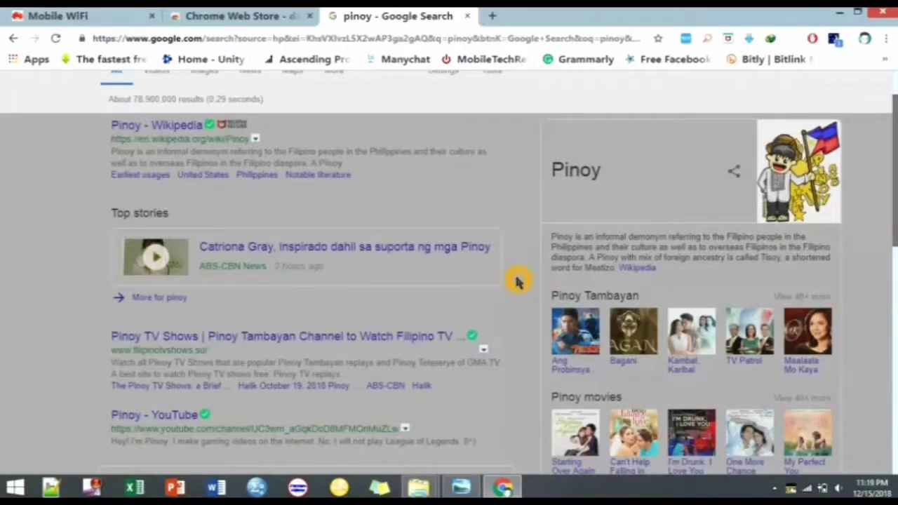
pyautogui.click(834, 38)
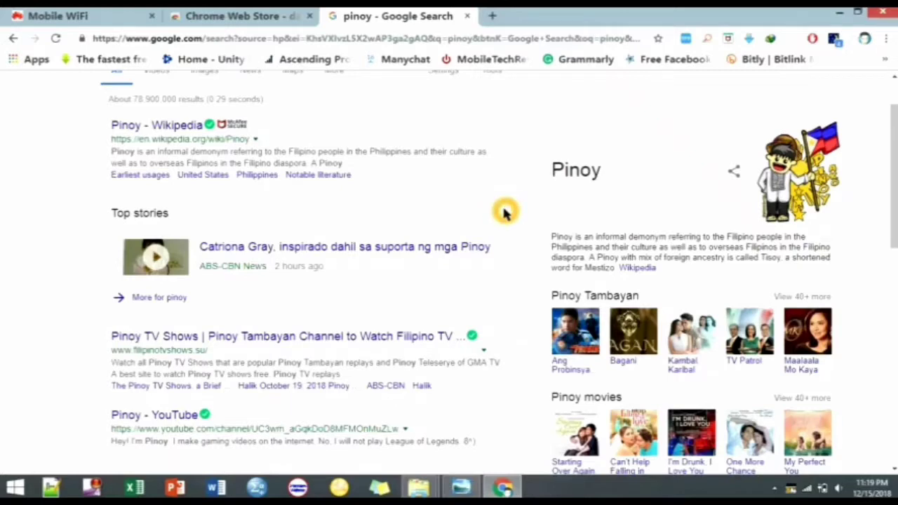
pyautogui.click(834, 39)
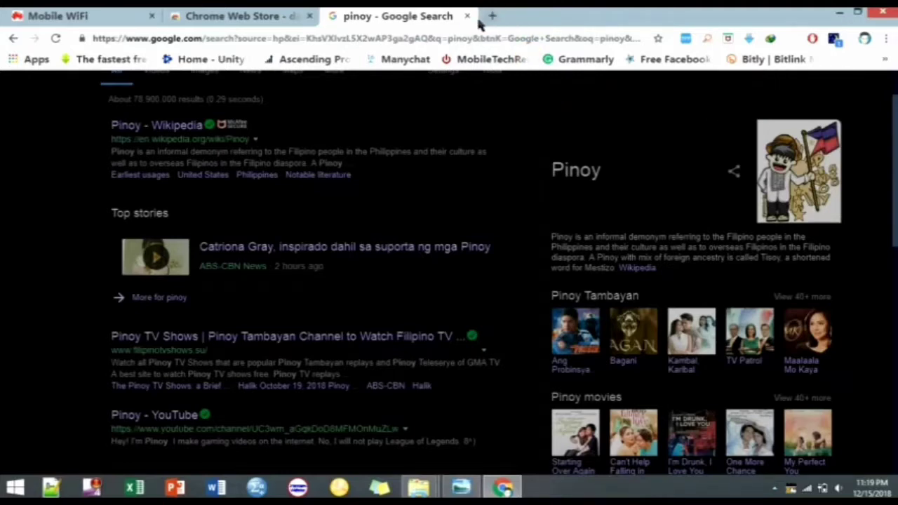
# Return to the Chrome Web Store, filter the results to themes and search for "dark space".
pyautogui.click(274, 17)
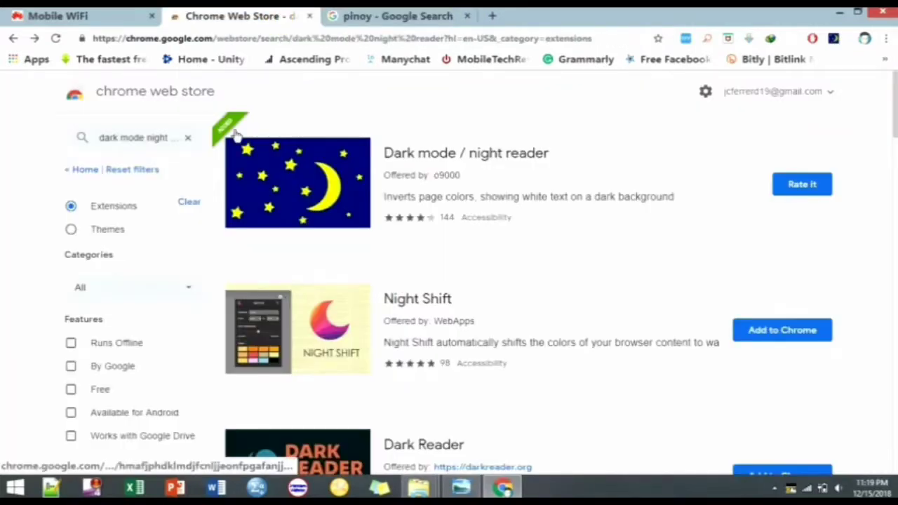
pyautogui.click(71, 232)
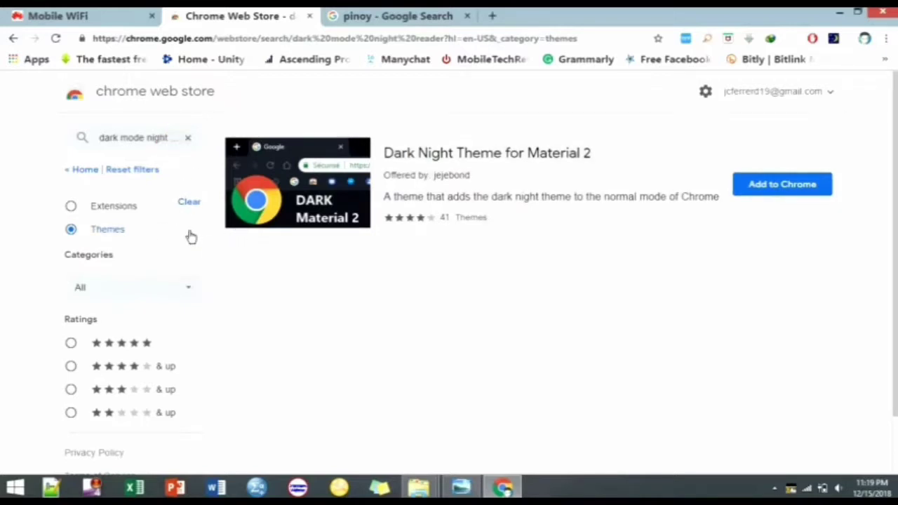
pyautogui.click(171, 138)
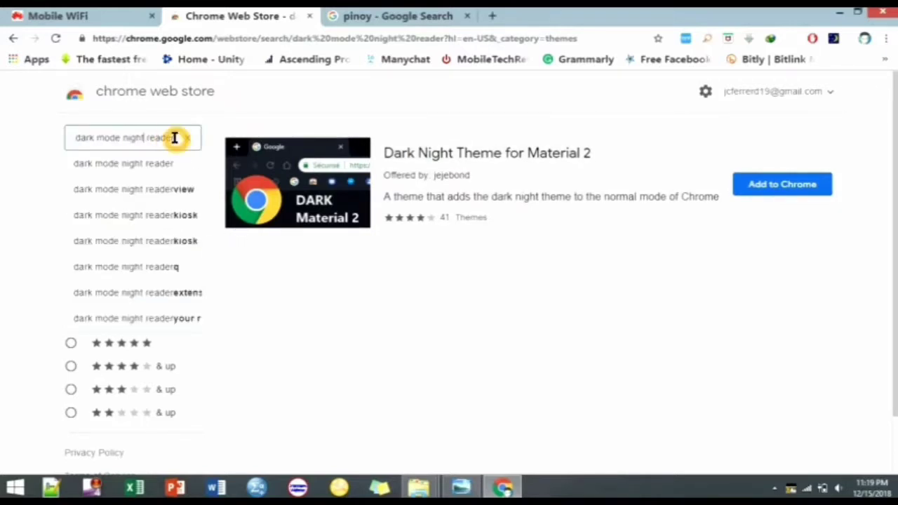
pyautogui.doubleClick(176, 137)
pyautogui.press('BackSpace')
pyautogui.press('BackSpace')
pyautogui.press('BackSpace')
pyautogui.press('BackSpace')
pyautogui.press('BackSpace')
pyautogui.press('BackSpace')
pyautogui.press('BackSpace')
pyautogui.press('BackSpace')
pyautogui.press('BackSpace')
pyautogui.press('BackSpace')
pyautogui.press('BackSpace')
pyautogui.press('BackSpace')
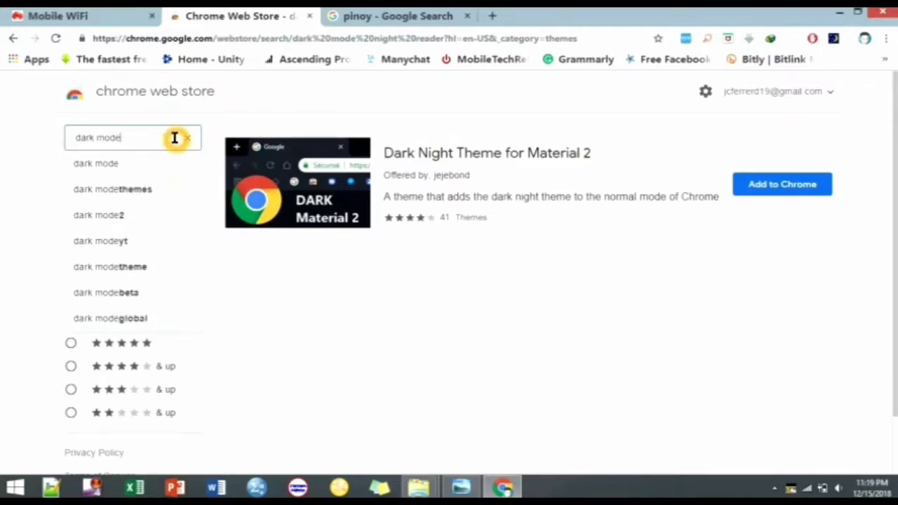
pyautogui.write('sp')
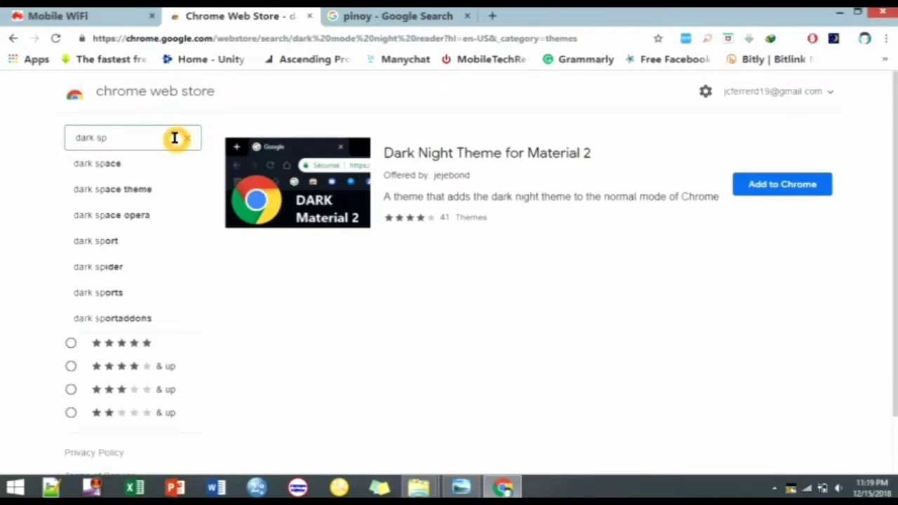
pyautogui.write('ace')
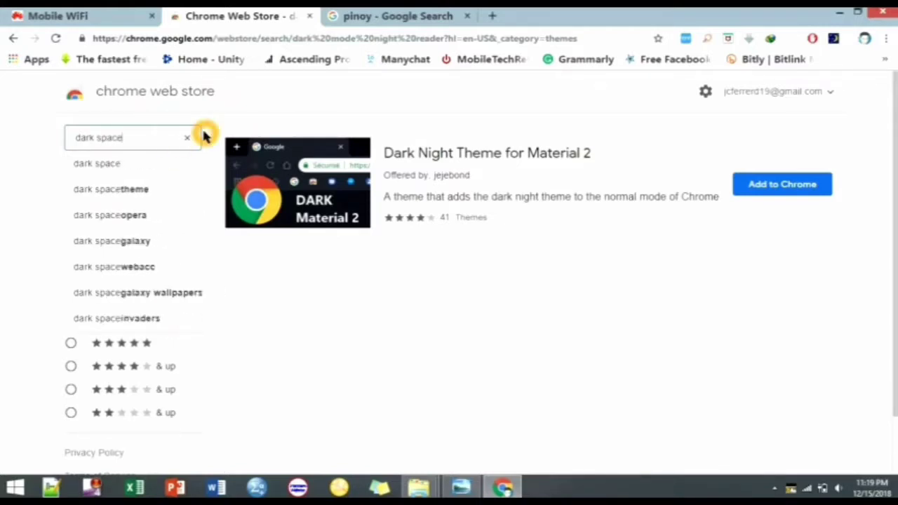
pyautogui.press('Return')
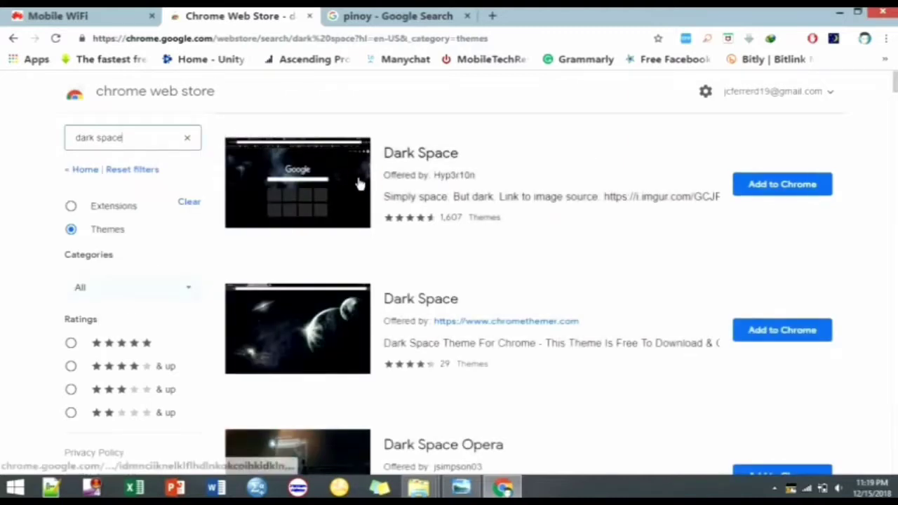
# Add the first Dark Space theme in the results to Chrome and open a new tab to view it.
pyautogui.click(764, 184)
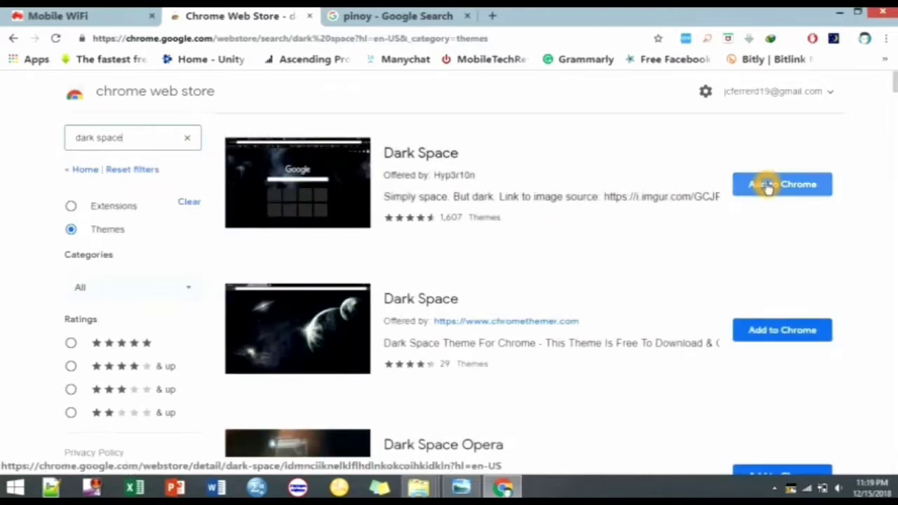
pyautogui.click(392, 354)
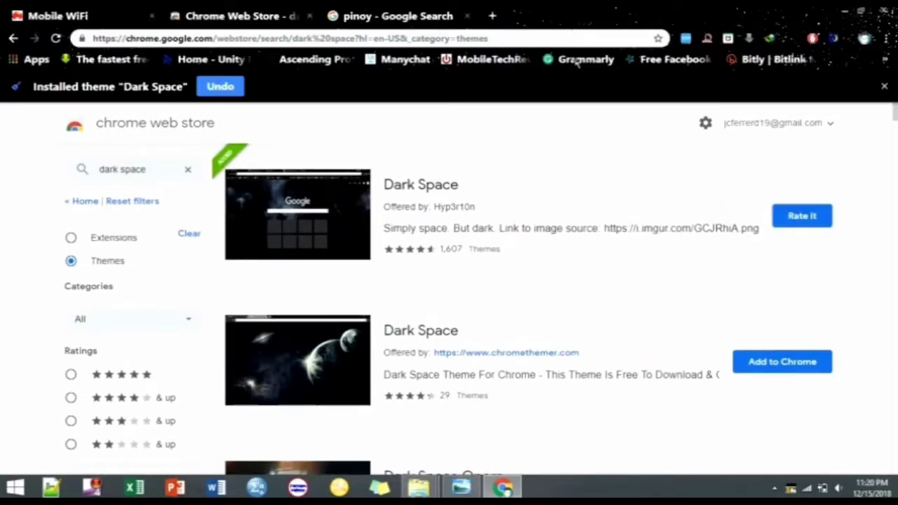
pyautogui.click(494, 16)
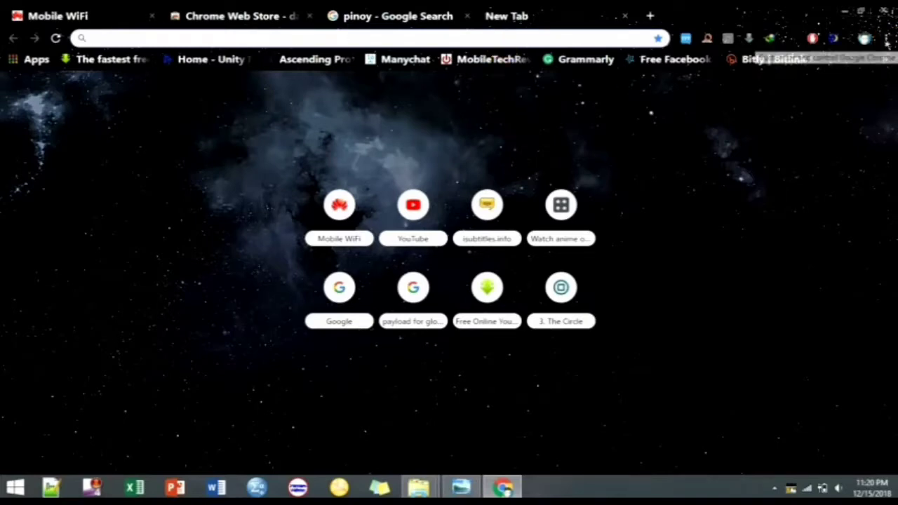
# Disable and re-enable the Dark mode / night reader extension on Chrome's Extensions page, and close the page.
pyautogui.click(886, 38)
pyautogui.moveTo(745, 247)
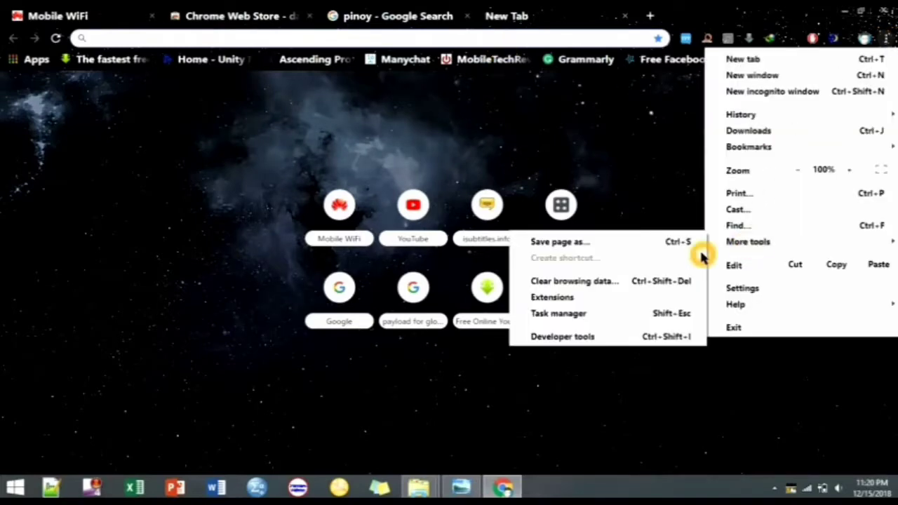
pyautogui.click(561, 298)
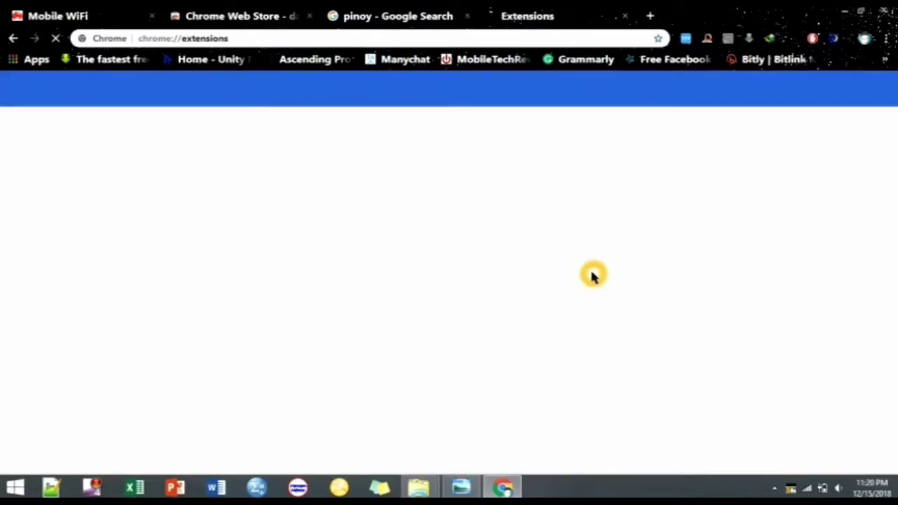
pyautogui.click(817, 209)
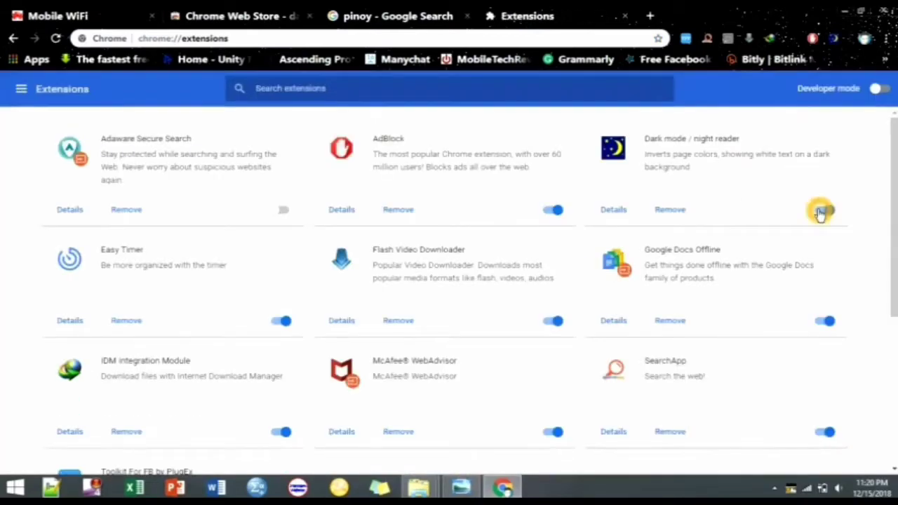
pyautogui.click(820, 210)
pyautogui.click(821, 211)
pyautogui.click(820, 210)
pyautogui.click(812, 209)
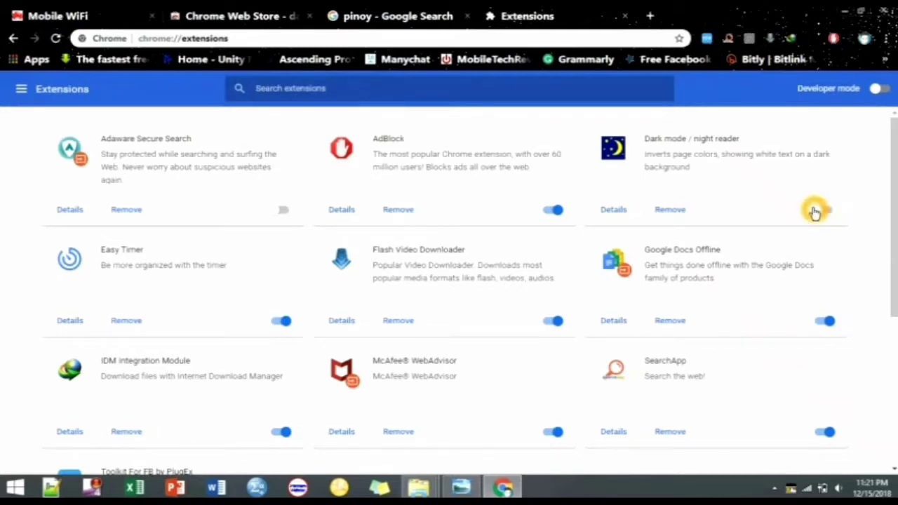
pyautogui.click(806, 217)
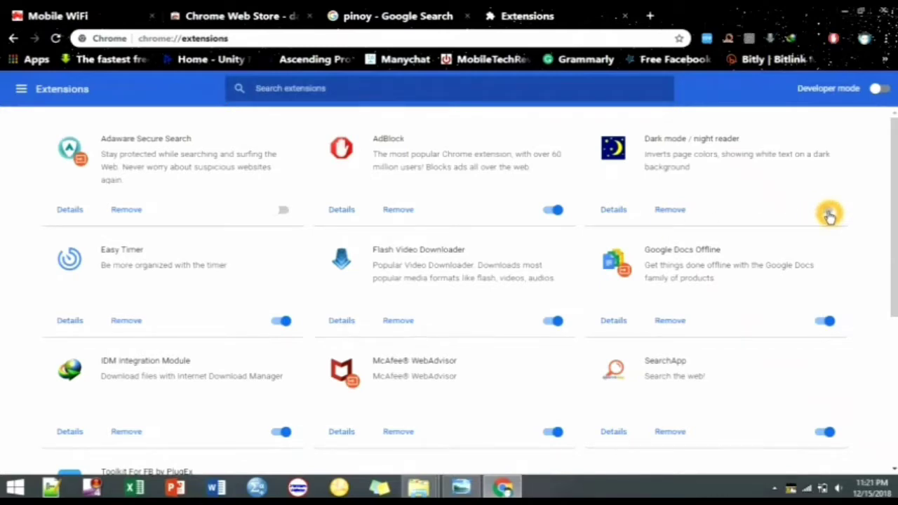
pyautogui.click(825, 210)
pyautogui.click(821, 210)
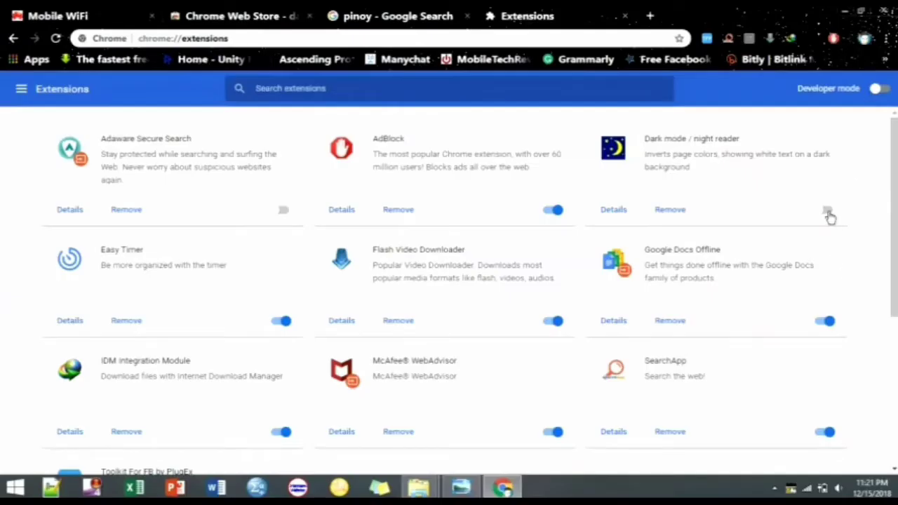
pyautogui.click(827, 212)
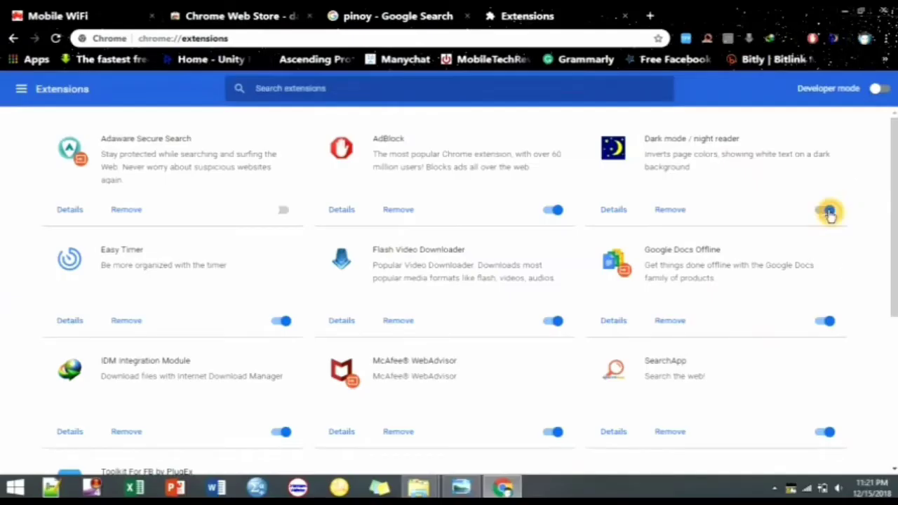
pyautogui.click(667, 211)
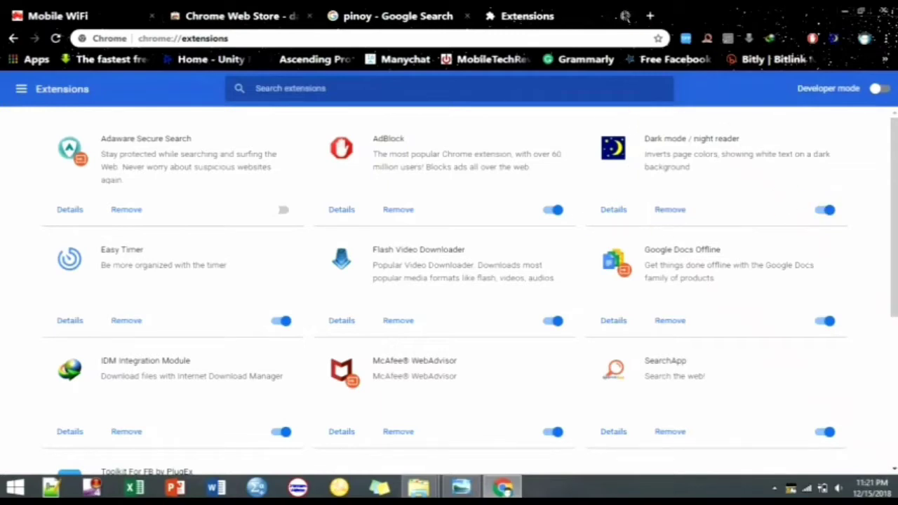
pyautogui.click(625, 16)
pyautogui.click(624, 17)
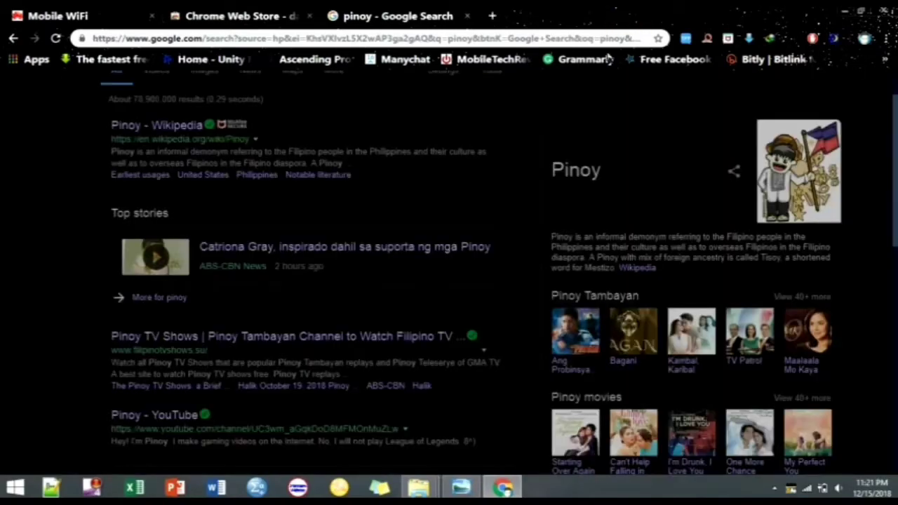
# Locate the theme's Reset to default option under Appearance in Chrome's settings, and close the page without resetting.
pyautogui.click(887, 39)
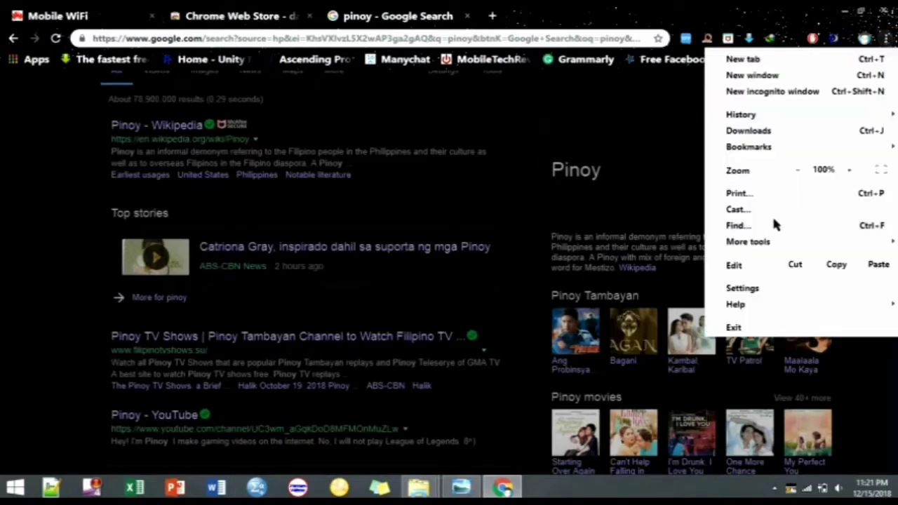
pyautogui.click(752, 288)
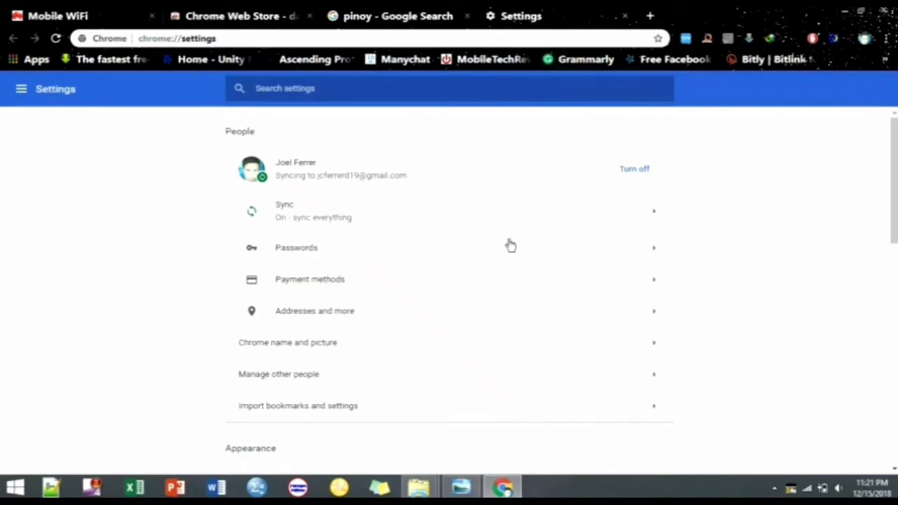
pyautogui.scroll(-4, 508, 235)
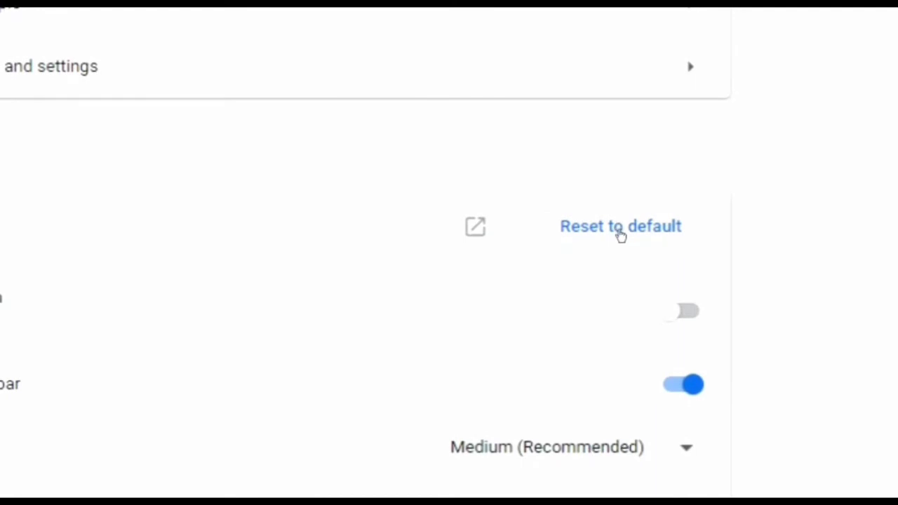
pyautogui.click(621, 236)
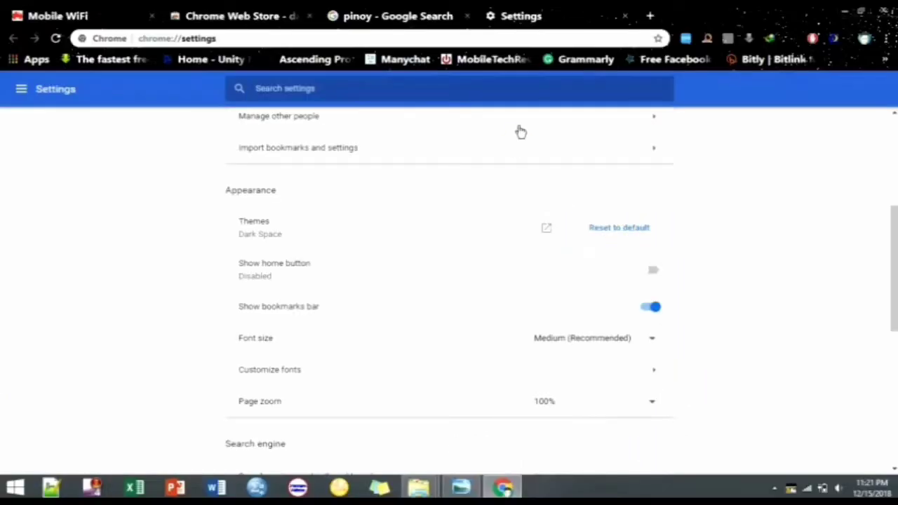
pyautogui.click(626, 15)
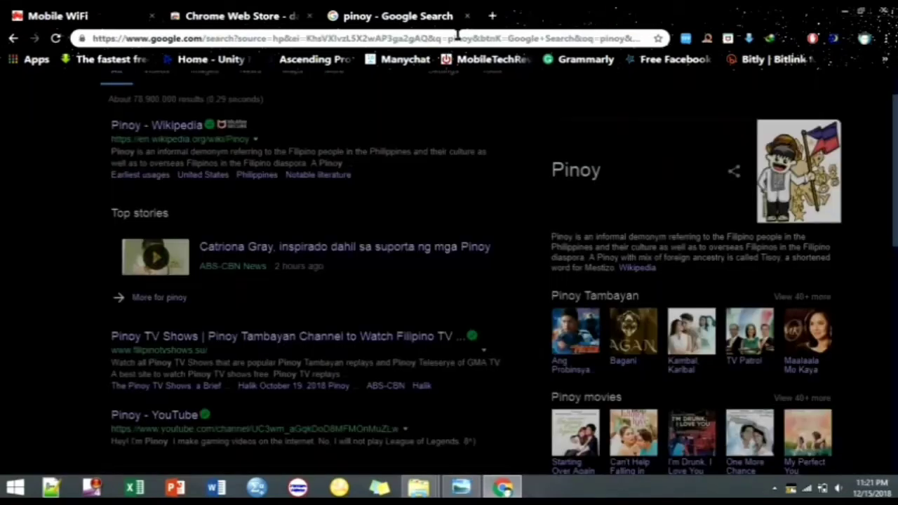
# Close the "pinoy" Google Search page and the Chrome Web Store page.
pyautogui.click(467, 17)
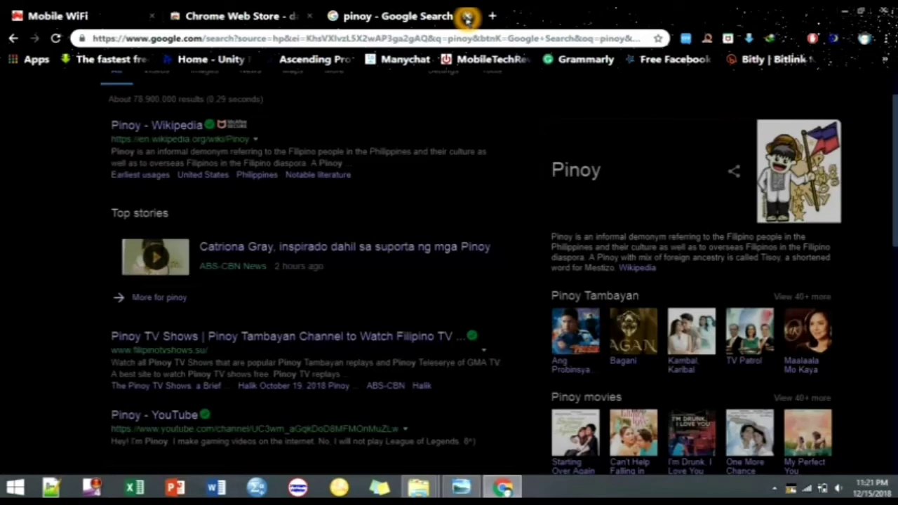
pyautogui.click(467, 17)
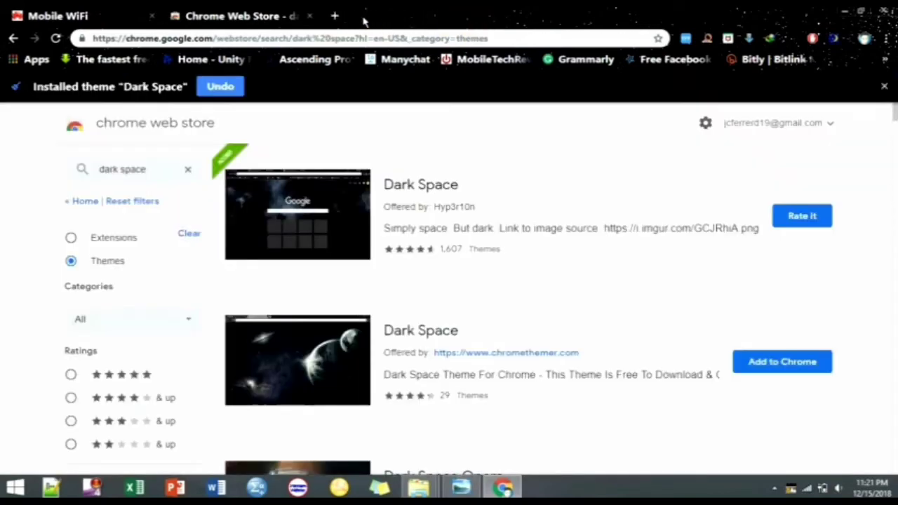
pyautogui.click(309, 16)
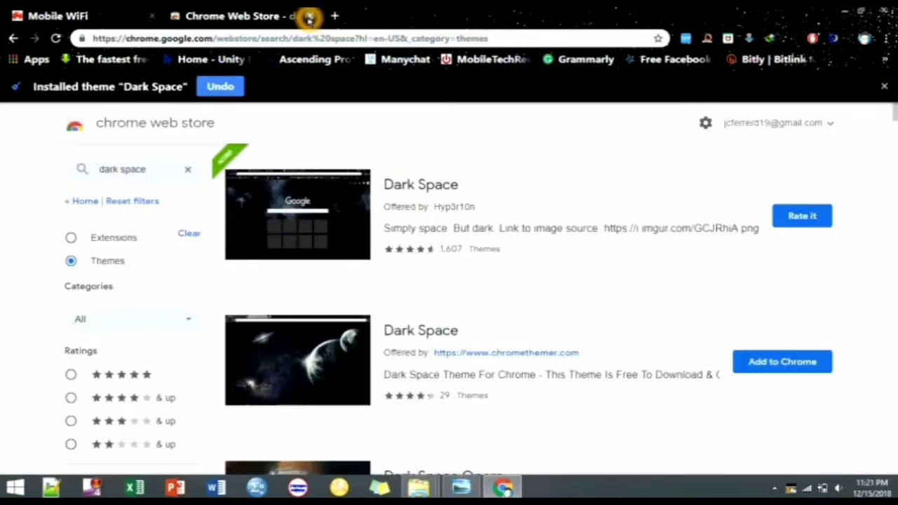